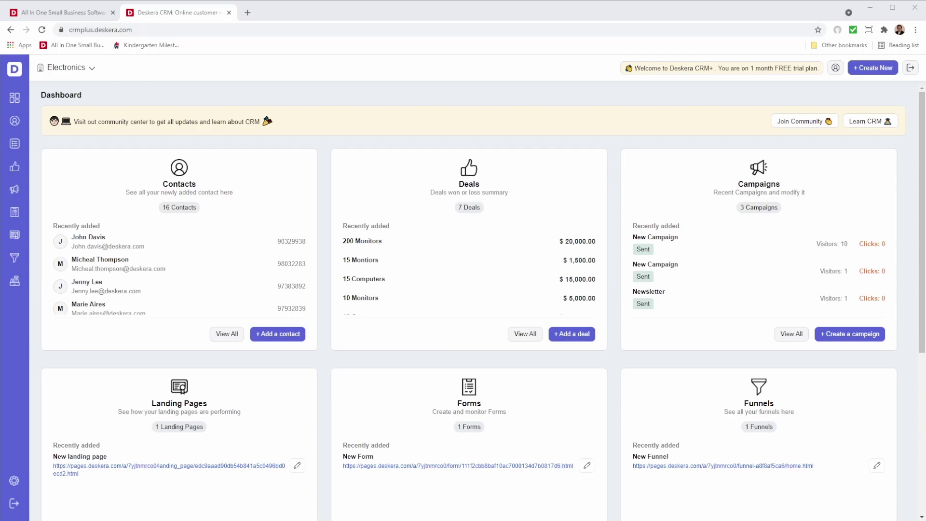
- Open the forms list and view the property types available for a new column
click(20, 219)
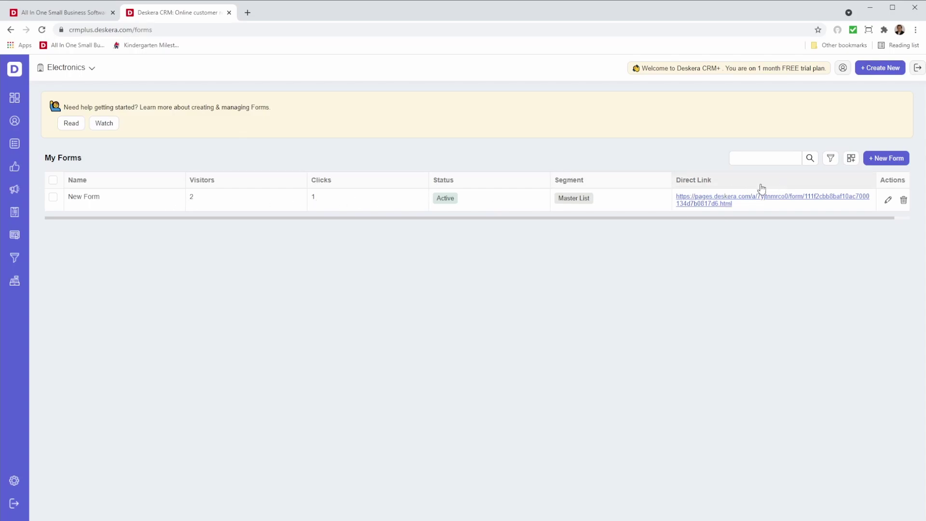
click(850, 158)
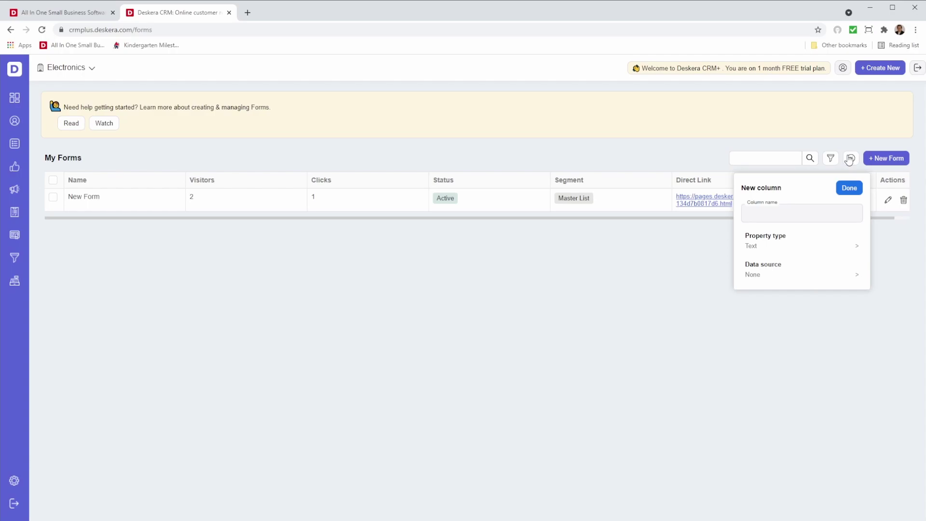
click(786, 245)
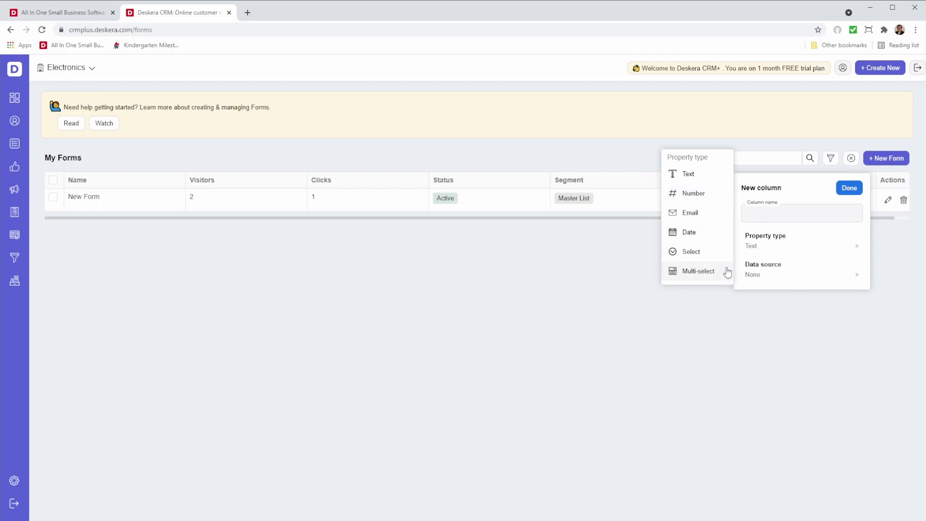
- Cancel the new column and add a Name Equal to filter condition to the forms list
click(755, 343)
click(831, 159)
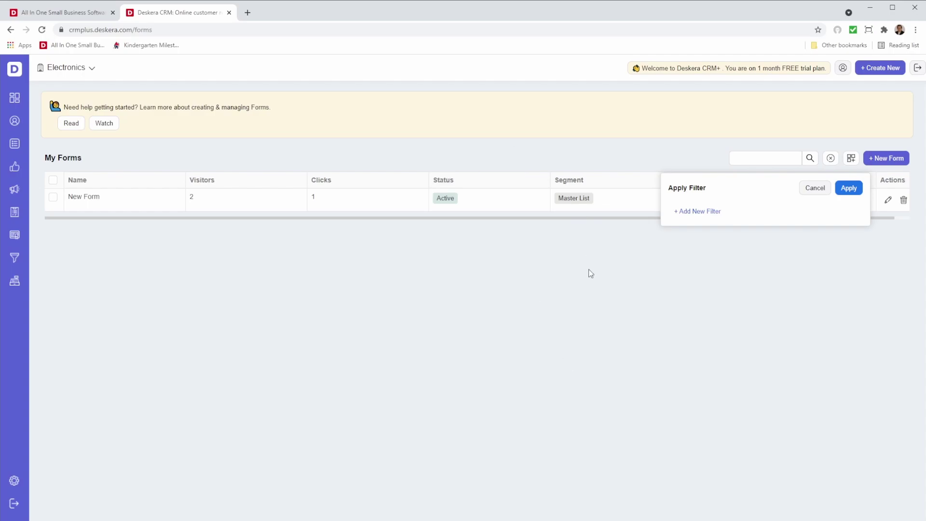
click(699, 211)
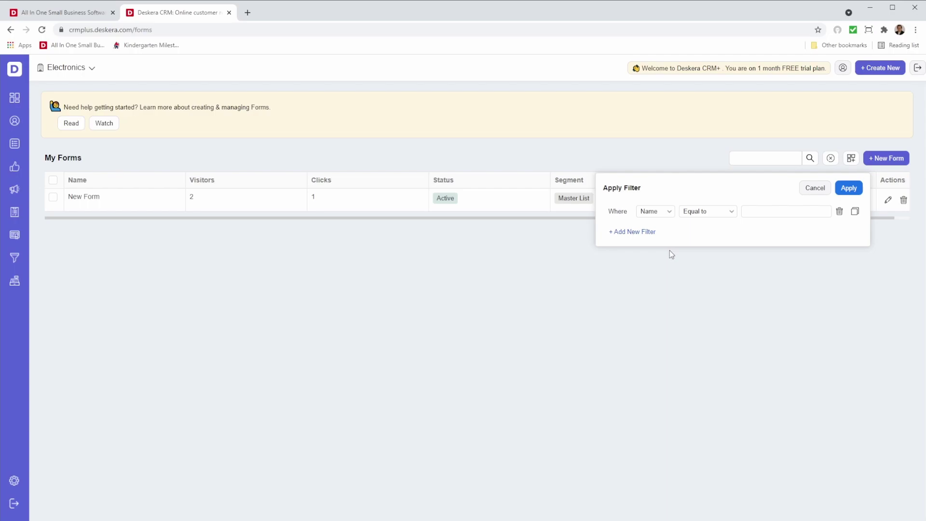
- Discard the filter and start a new form from the fitness template
click(740, 248)
click(889, 159)
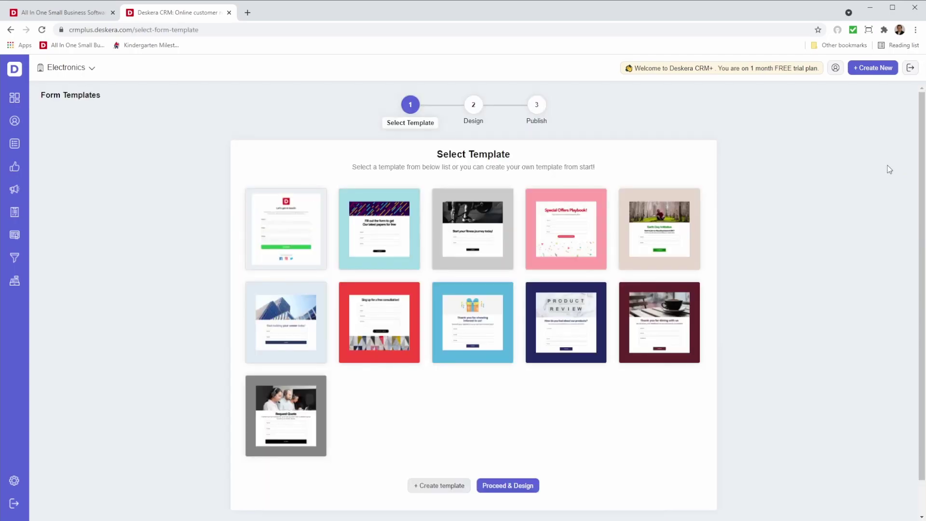
click(483, 204)
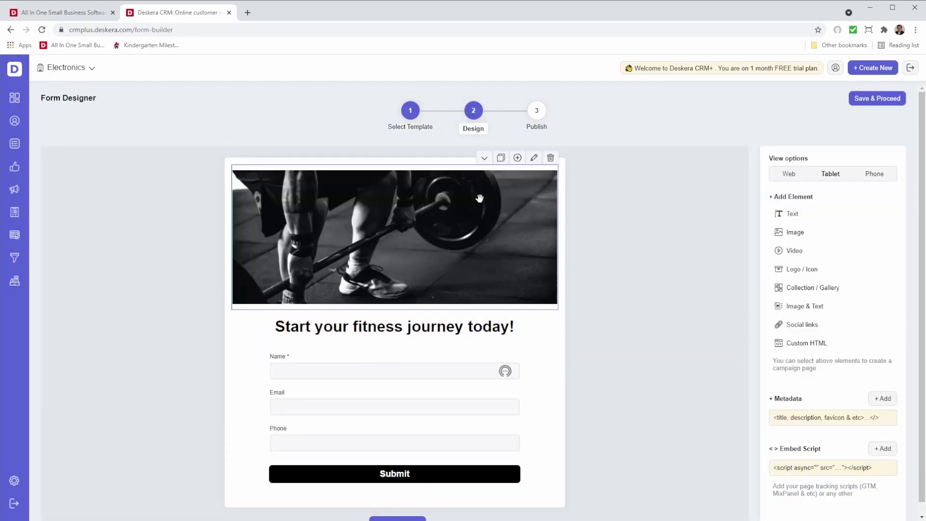
- Replace the gym header image with the pink flower photo
click(439, 249)
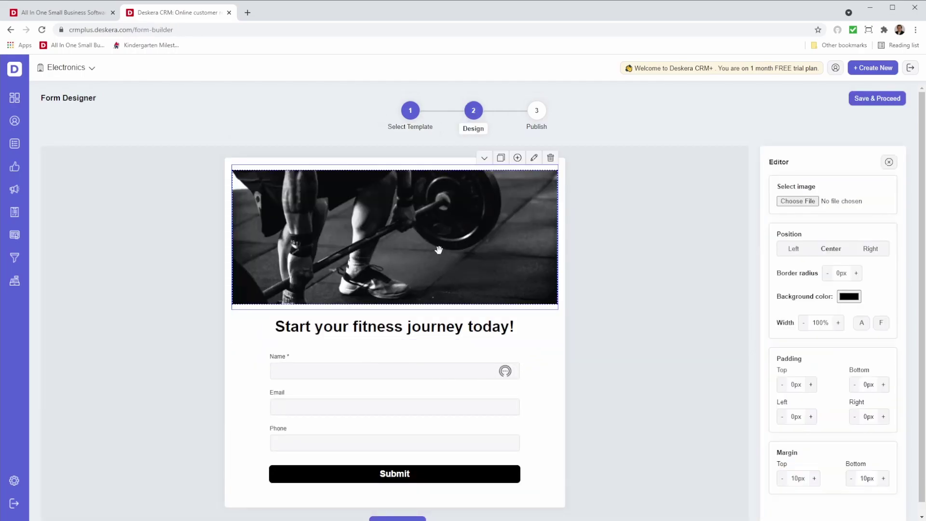
click(458, 325)
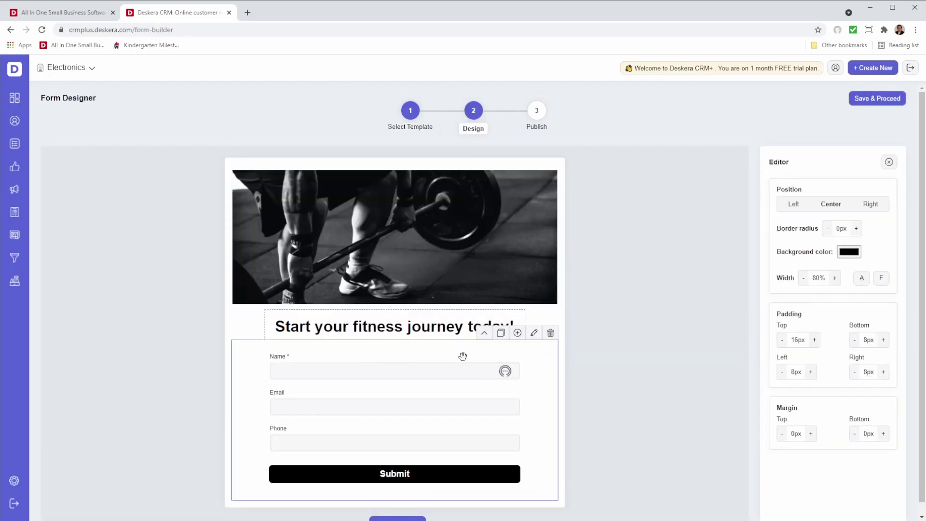
click(463, 356)
click(461, 254)
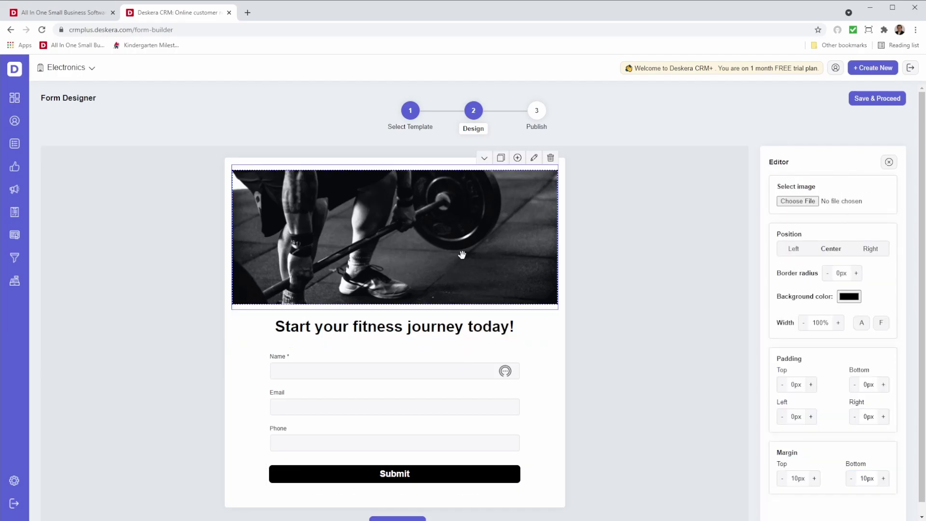
click(813, 202)
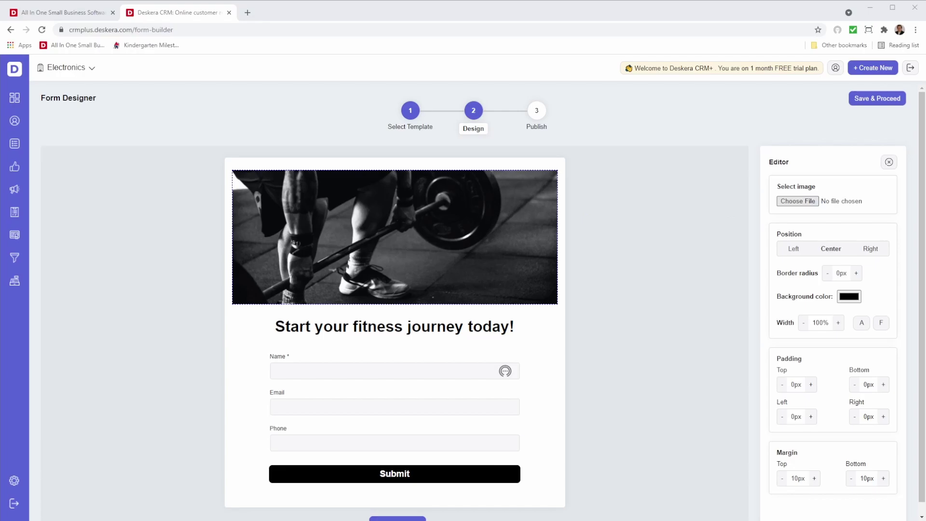
double_click(379, 250)
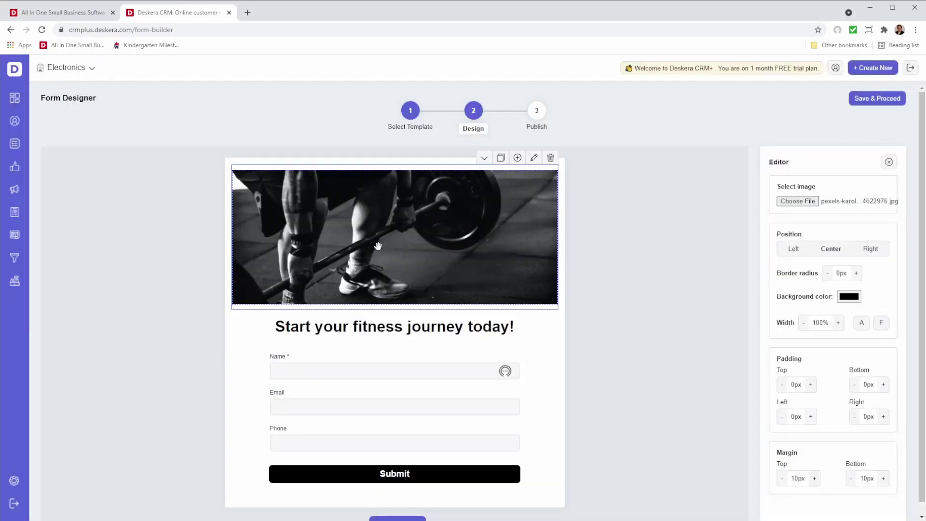
scroll(449, 320, down, 4)
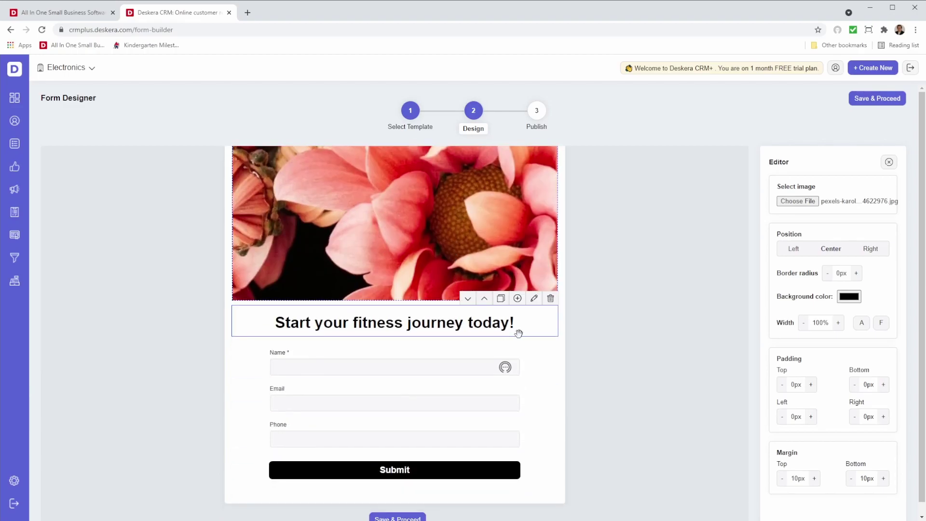
- Replace the fitness heading text with 'Start Summer Right!!'
click(534, 303)
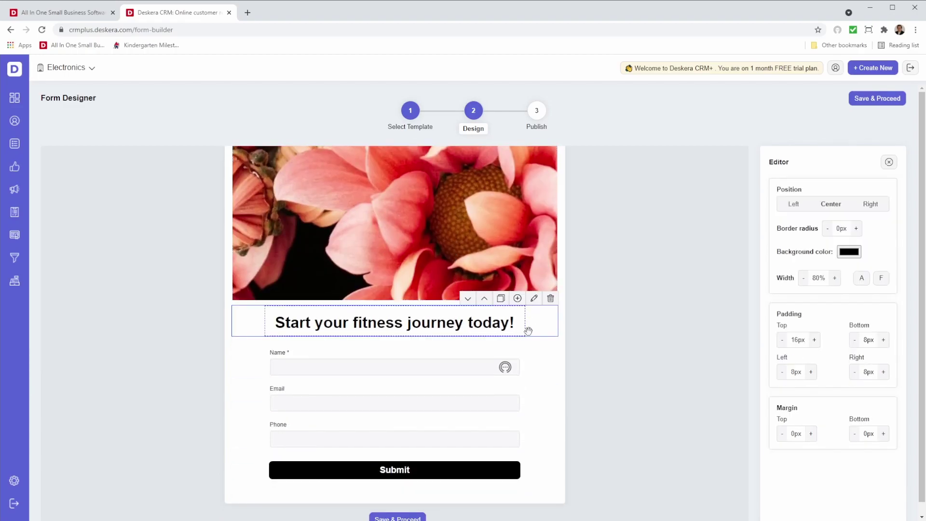
click(535, 307)
key(BackSpace)
key(BackSpace)
key(BackSpace)
key(BackSpace)
key(BackSpace)
key(BackSpace)
key(BackSpace)
key(BackSpace)
key(BackSpace)
key(BackSpace)
key(BackSpace)
key(BackSpace)
key(BackSpace)
key(BackSpace)
key(BackSpace)
key(BackSpace)
key(BackSpace)
key(BackSpace)
key(BackSpace)
key(BackSpace)
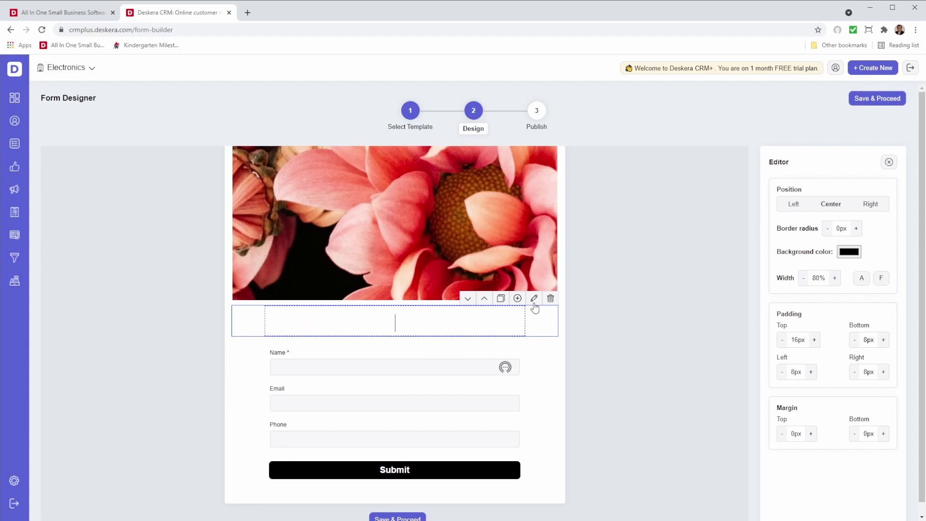
text(Start Su)
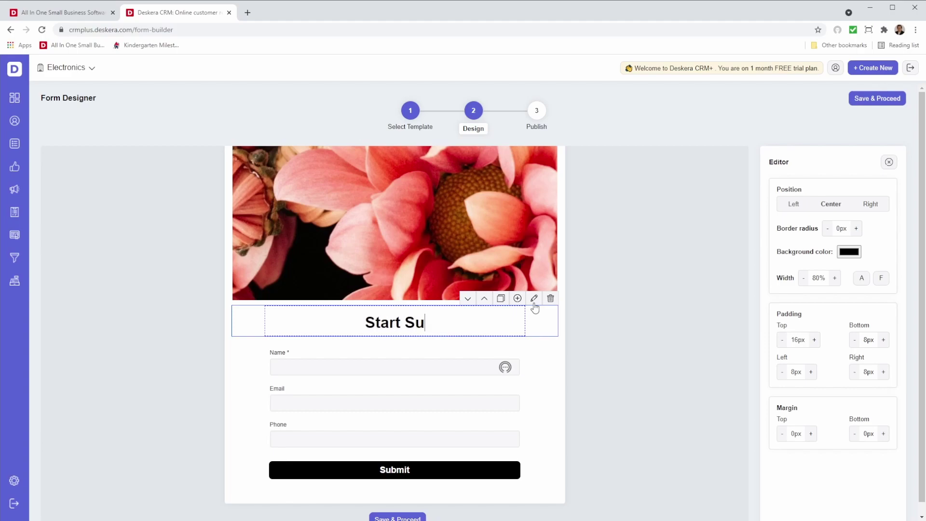
text(mmer Right)
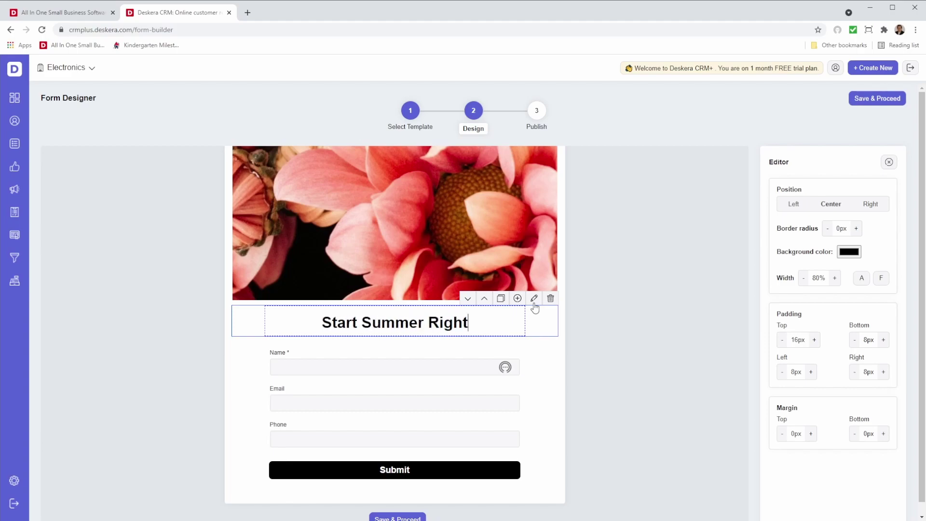
text(!!)
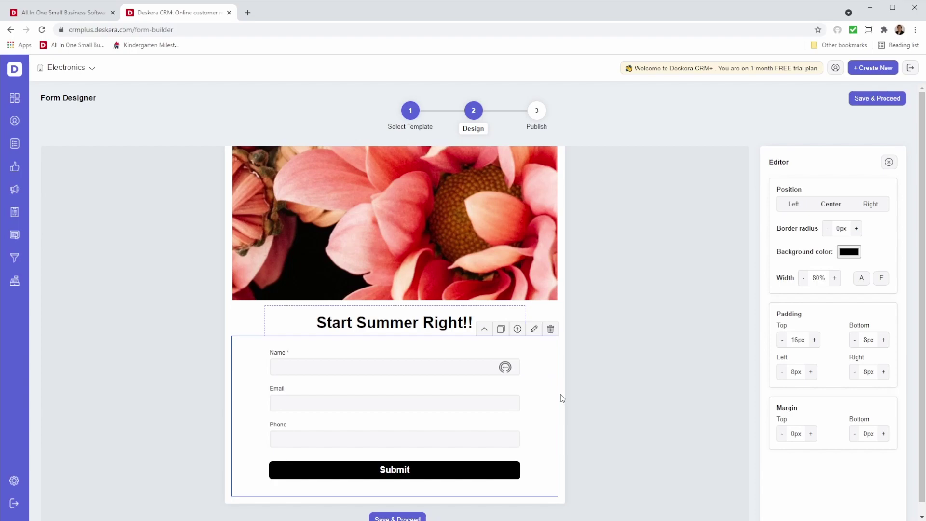
click(532, 386)
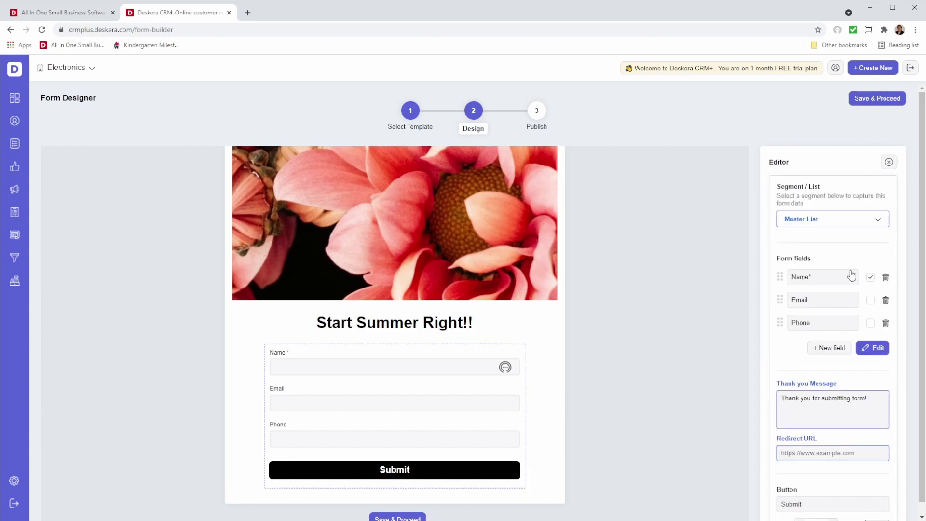
- Add the Additional Information and Date of Birth fields and remove the Phone field
click(869, 350)
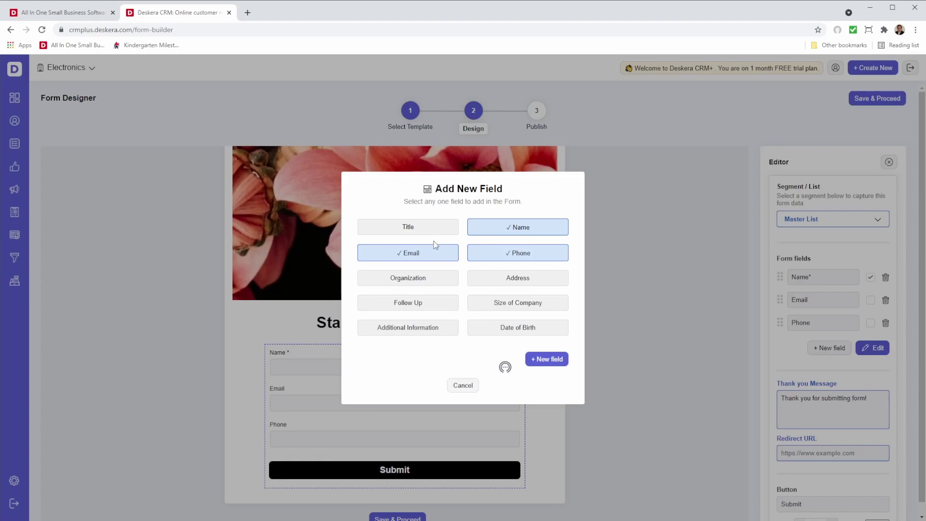
click(423, 333)
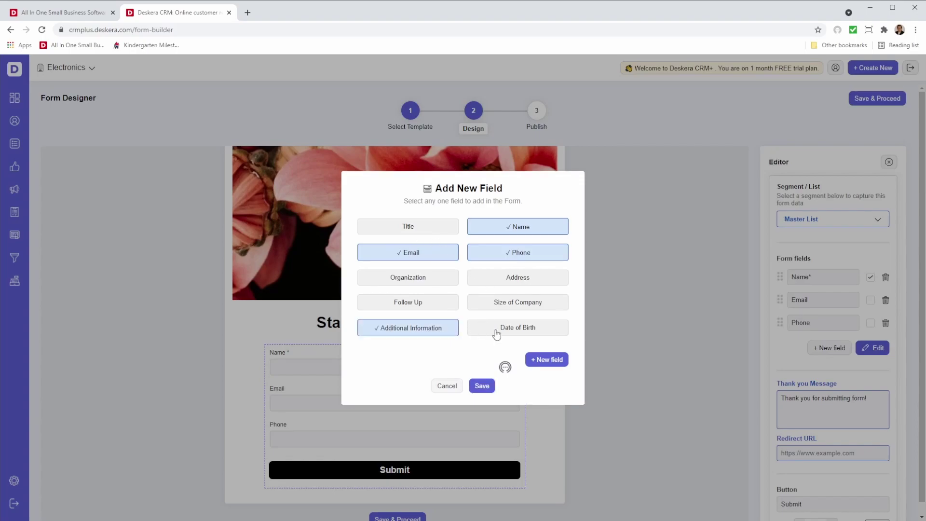
click(509, 329)
click(535, 256)
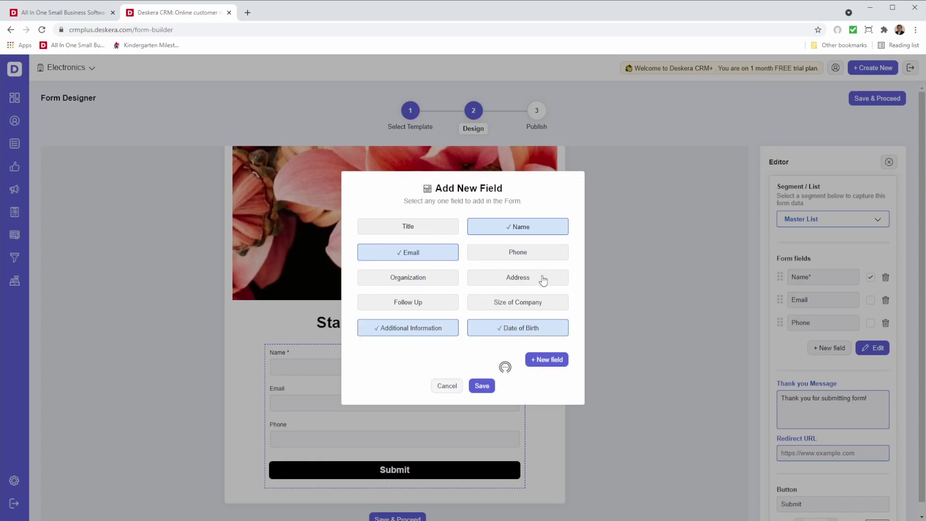
- Add a Products multi-select field with options T-Shirts and Pants
click(550, 360)
click(402, 359)
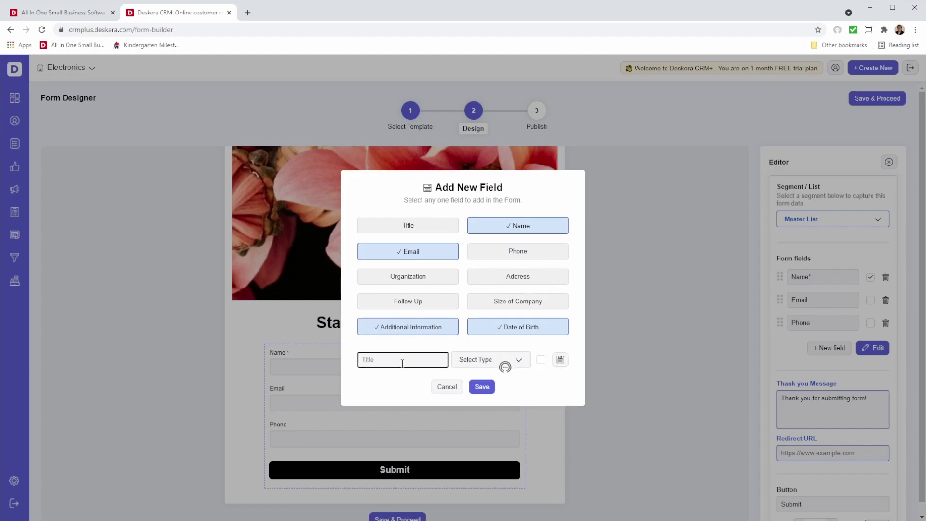
text(Products)
click(462, 360)
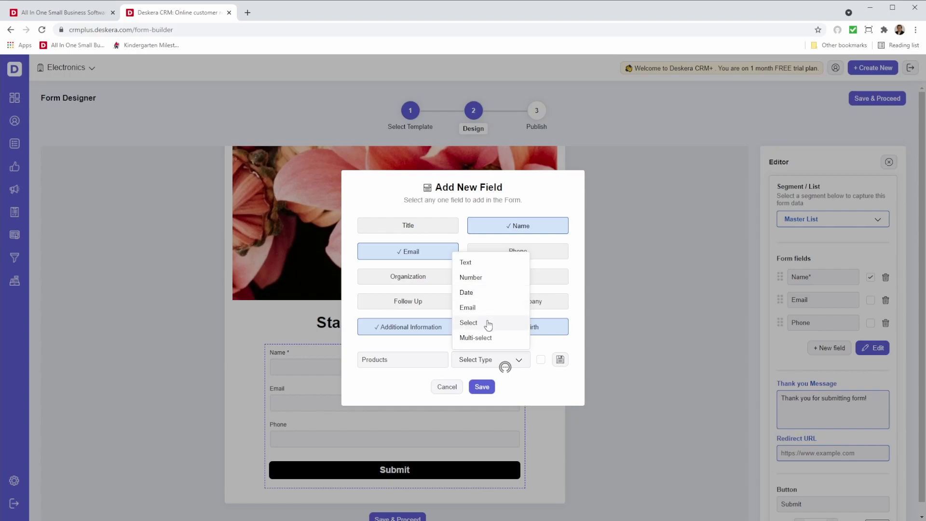
click(486, 339)
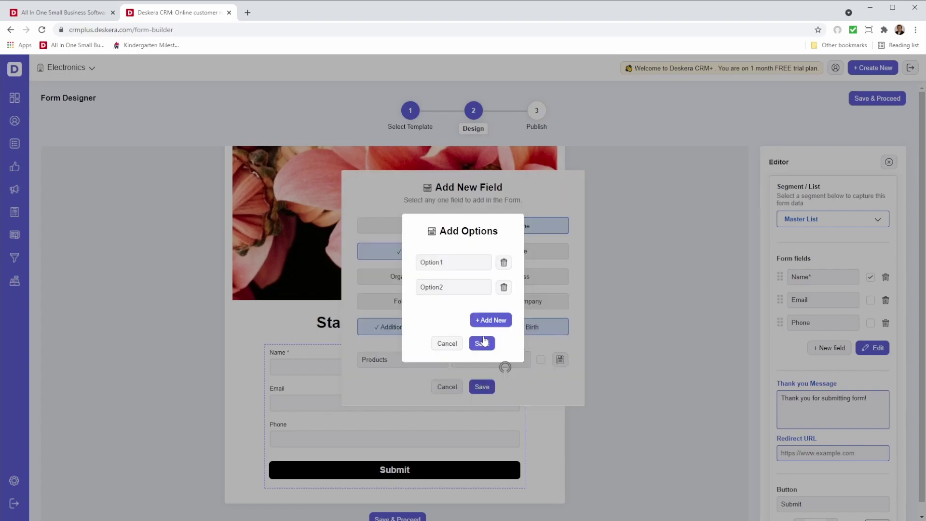
click(449, 264)
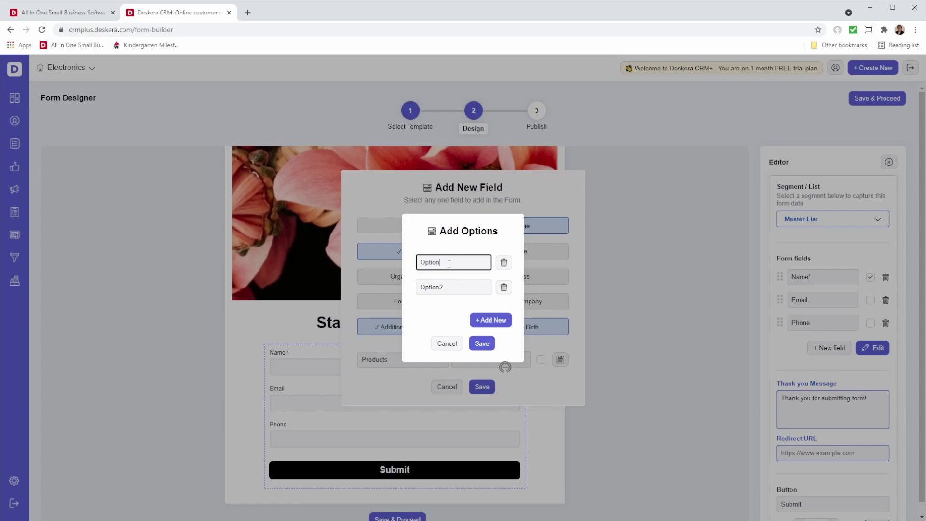
key(BackSpace)
key(BackSpace)
key(BackSpace)
key(BackSpace)
key(BackSpace)
key(BackSpace)
text(T-Shirts)
click(450, 288)
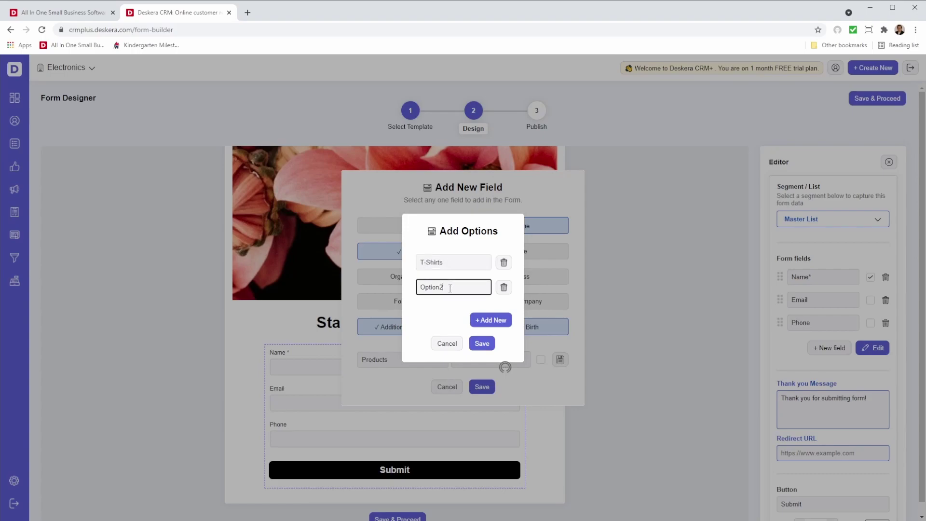
key(BackSpace)
key(BackSpace)
key(BackSpace)
key(BackSpace)
key(BackSpace)
key(BackSpace)
text(Pants)
- Add a third Products option, Shoes, and save the new fields
click(497, 321)
click(442, 301)
key(ctrl+a)
text(S)
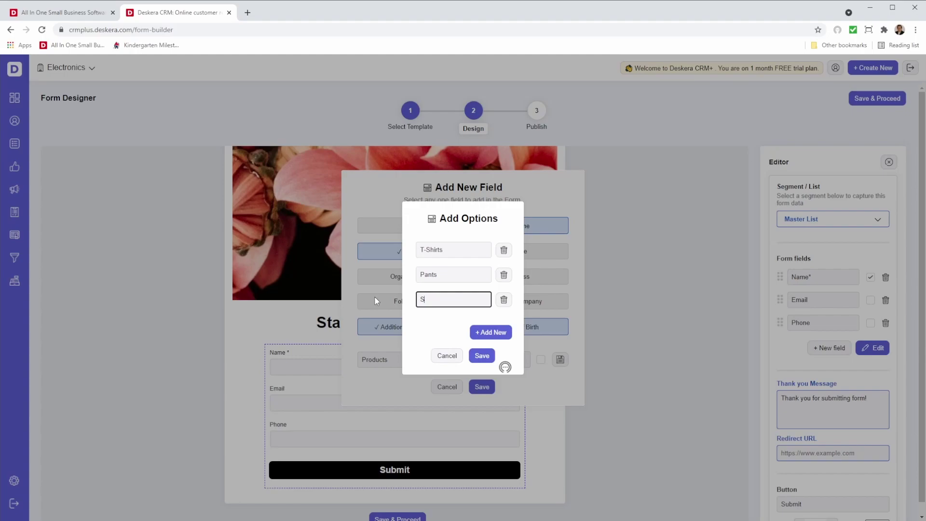
text(hoes)
click(481, 356)
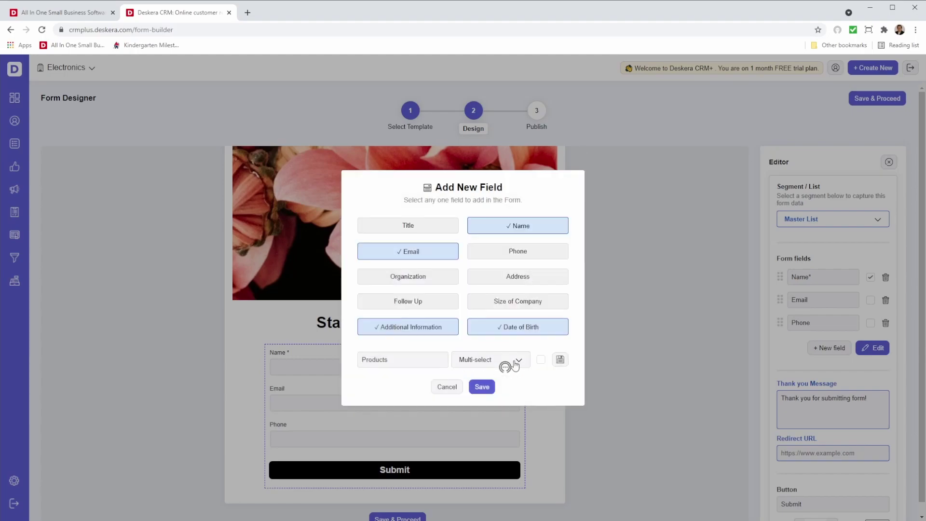
click(560, 360)
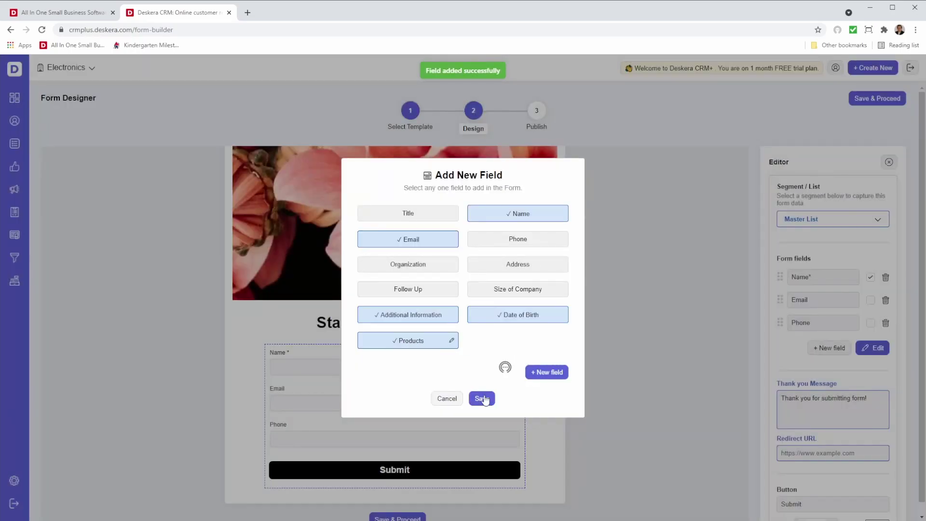
click(481, 398)
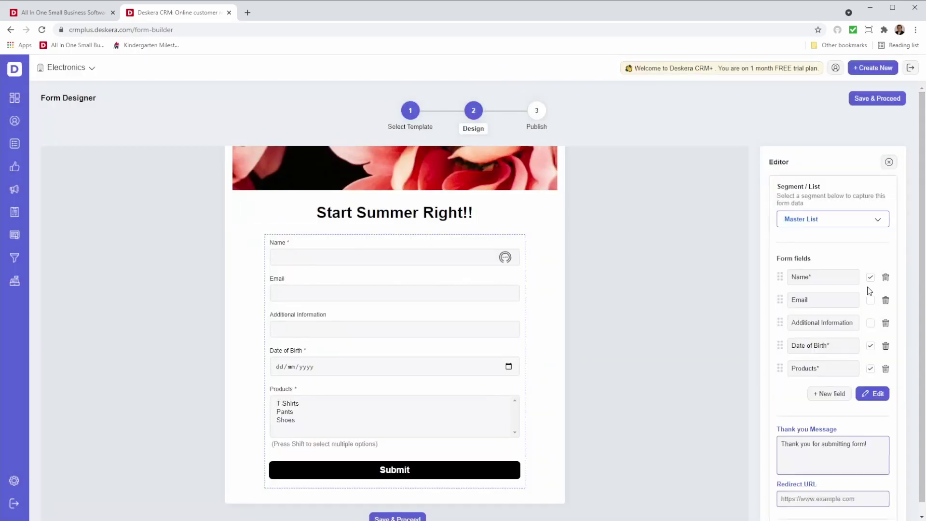
- Make Email required, Date of Birth optional, and move Additional Information to the end
click(870, 300)
click(871, 346)
mouse_move(780, 369)
mouse_down()
mouse_move(776, 303)
mouse_move(783, 369)
mouse_up()
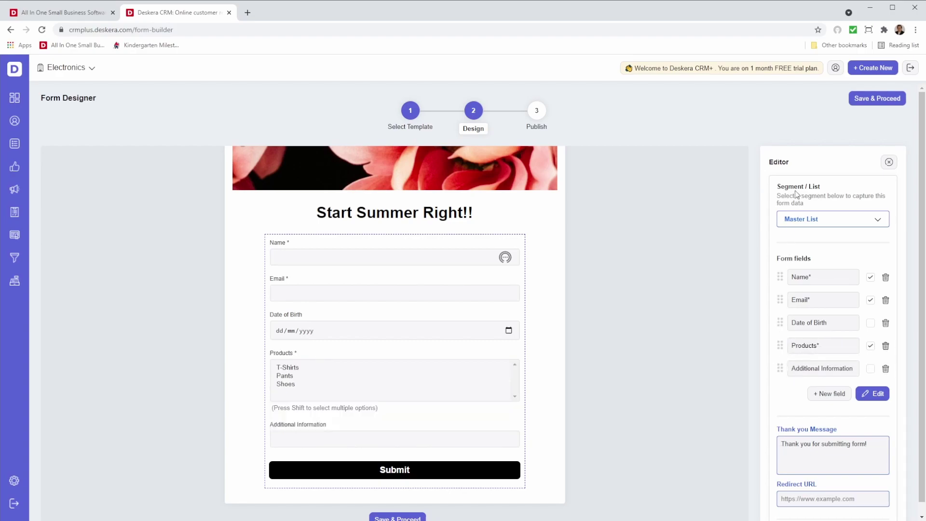
click(827, 220)
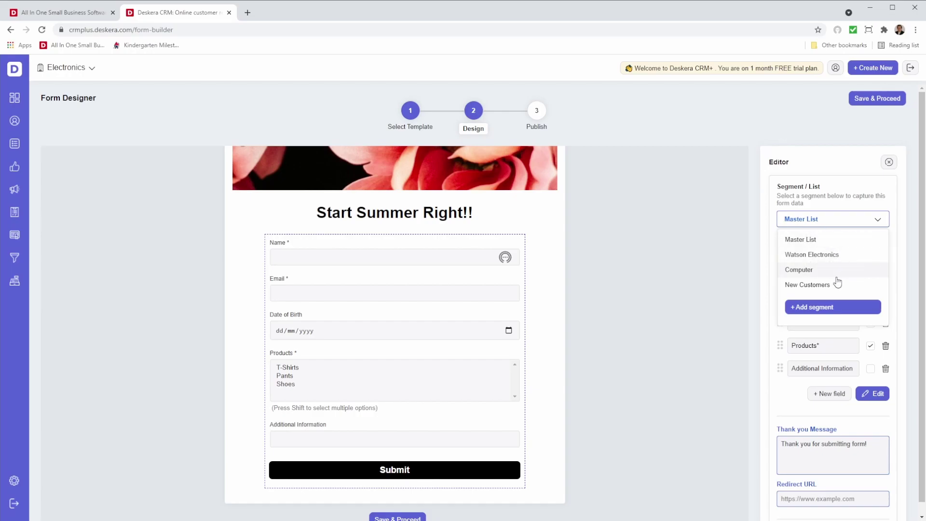
- Create a pink 'Summer Sales' segment to collect this form's submissions
click(819, 311)
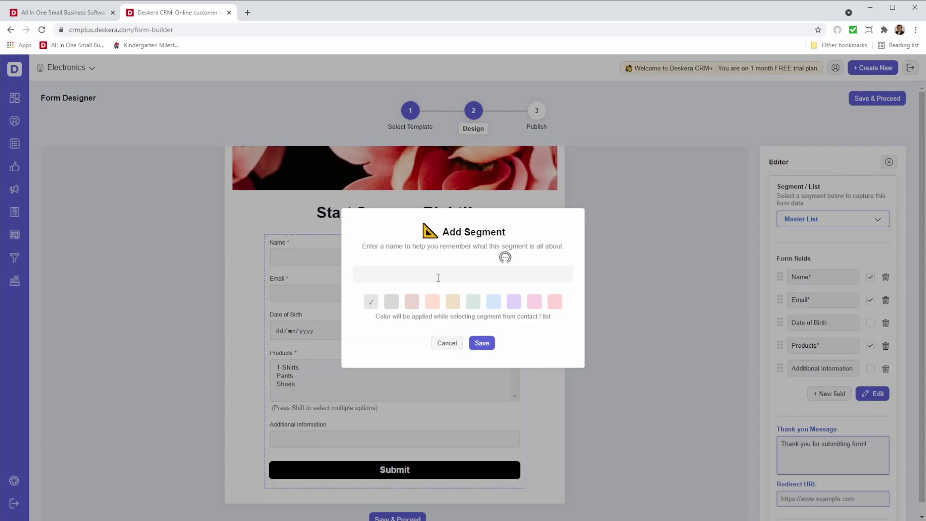
text(Summer Sales)
click(533, 303)
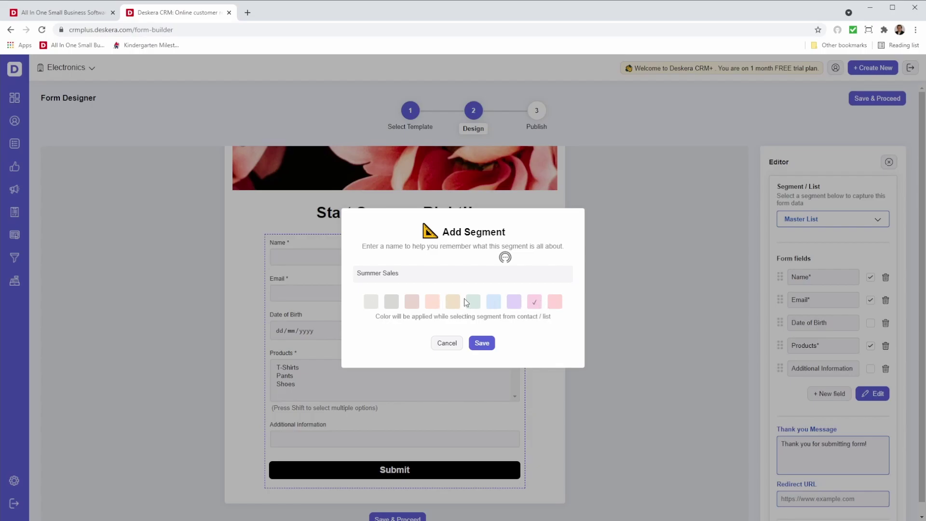
click(482, 344)
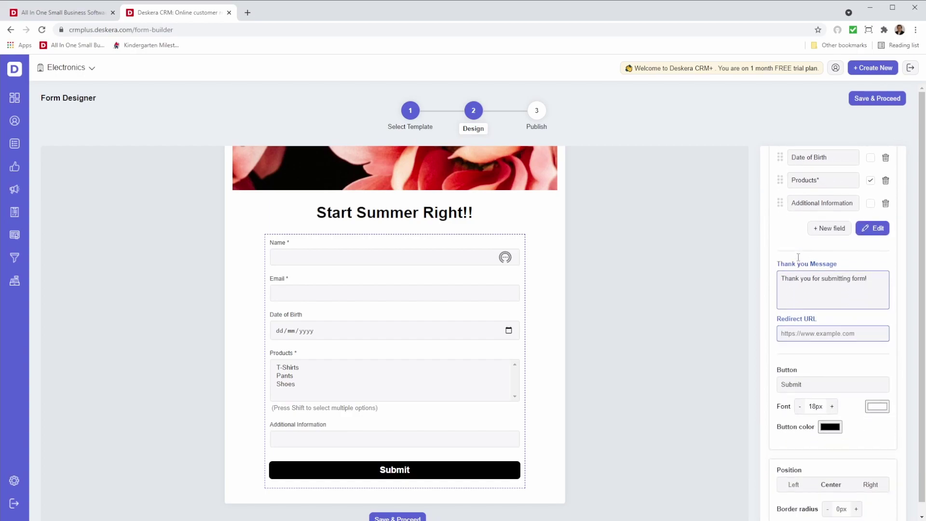
scroll(797, 257, down, 1)
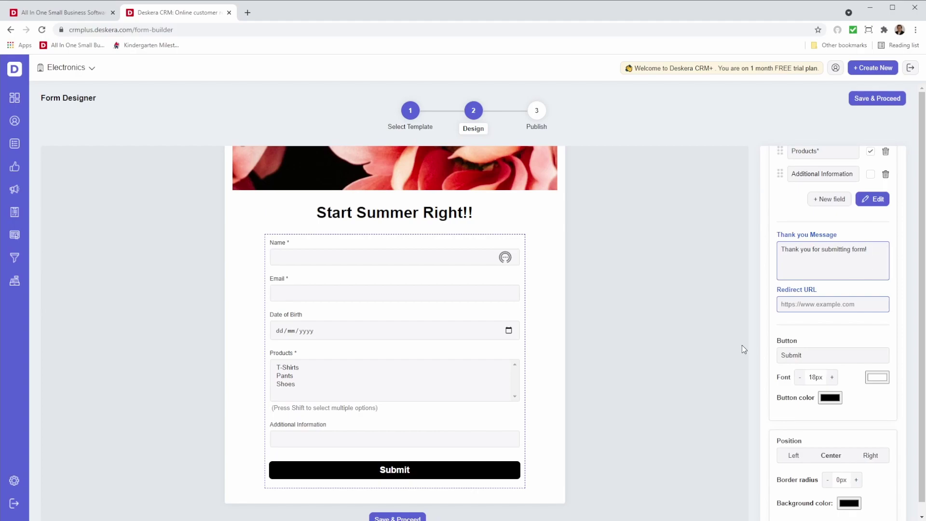
scroll(653, 378, down, 1)
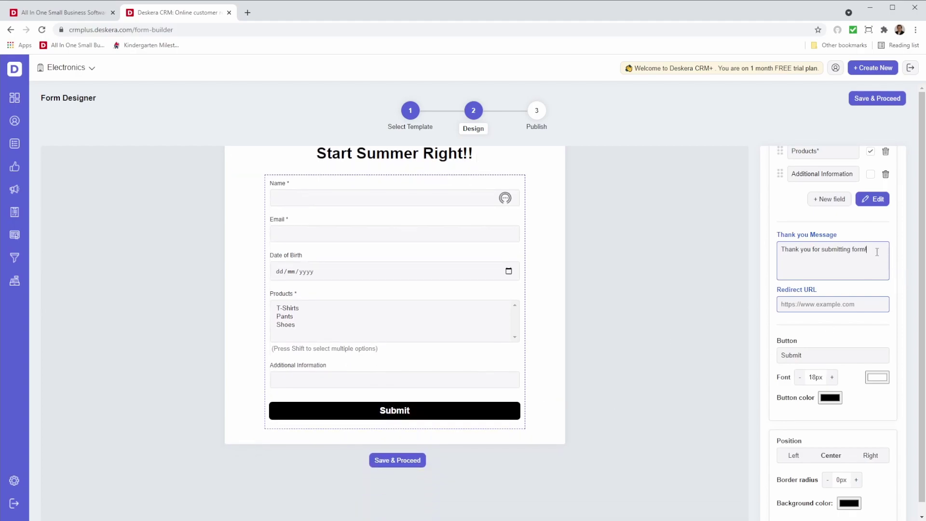
key(BackSpace)
key(BackSpace)
key(BackSpace)
key(BackSpace)
key(BackSpace)
key(BackSpace)
key(BackSpace)
key(BackSpace)
key(BackSpace)
key(BackSpace)
key(BackSpace)
key(BackSpace)
key(BackSpace)
key(BackSpace)
key(BackSpace)
key(BackSpace)
key(BackSpace)
key(BackSpace)
key(BackSpace)
key(BackSpace)
text(Thank you r)
text(o)
text(or your inter)
text(es)
text(t!)
text(https)
text(://www.de)
text(skera.com)
- Relabel the submit button 'Click here' with 30px green text
scroll(826, 352, down, 3)
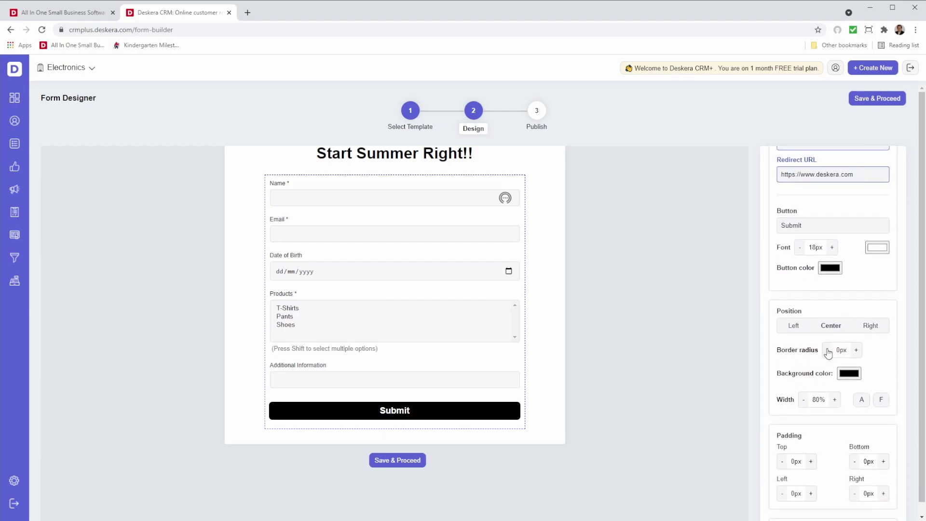
click(813, 226)
key(BackSpace)
key(BackSpace)
key(BackSpace)
key(BackSpace)
key(BackSpace)
key(BackSpace)
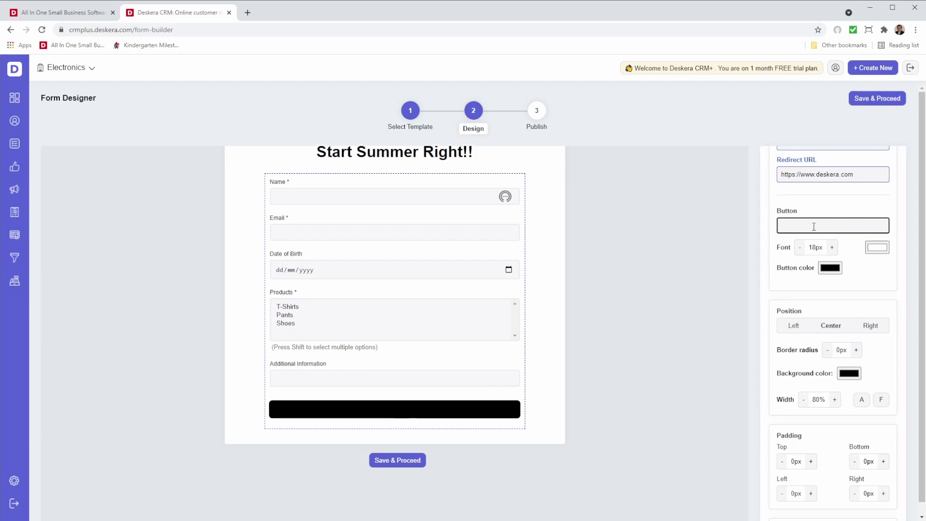
text(Cli)
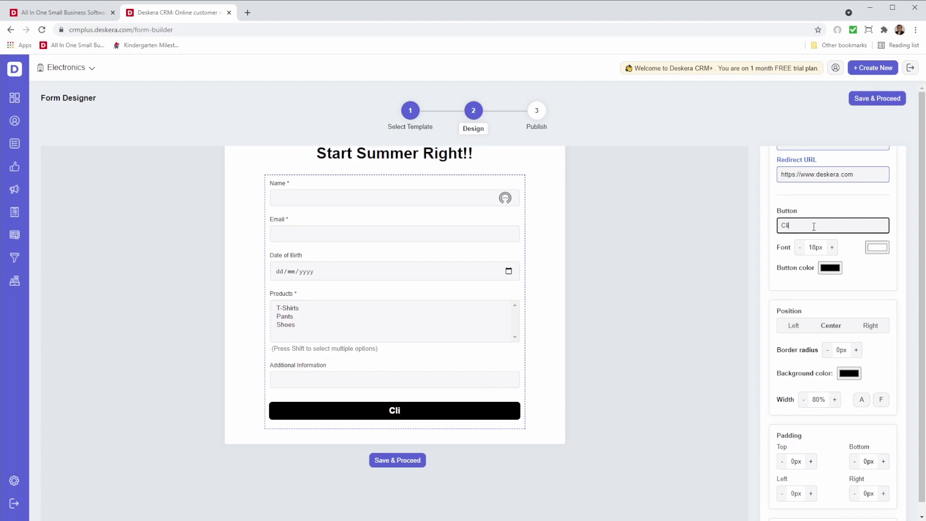
text(ck here)
click(831, 247)
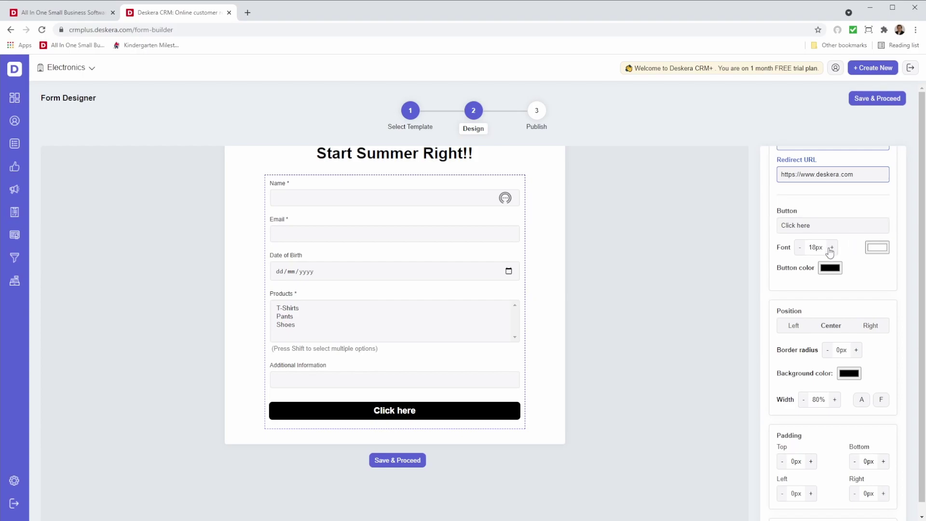
click(831, 247)
click(831, 248)
click(832, 248)
click(832, 247)
click(832, 247)
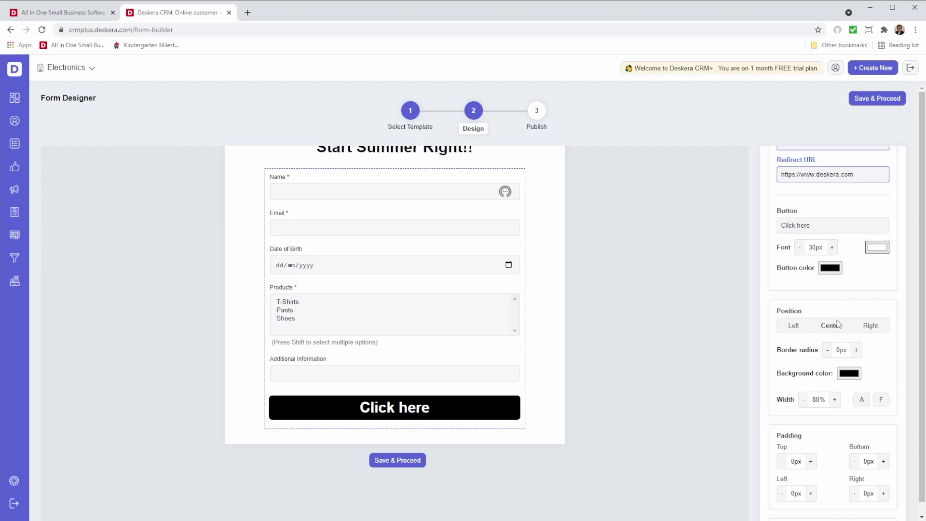
click(861, 280)
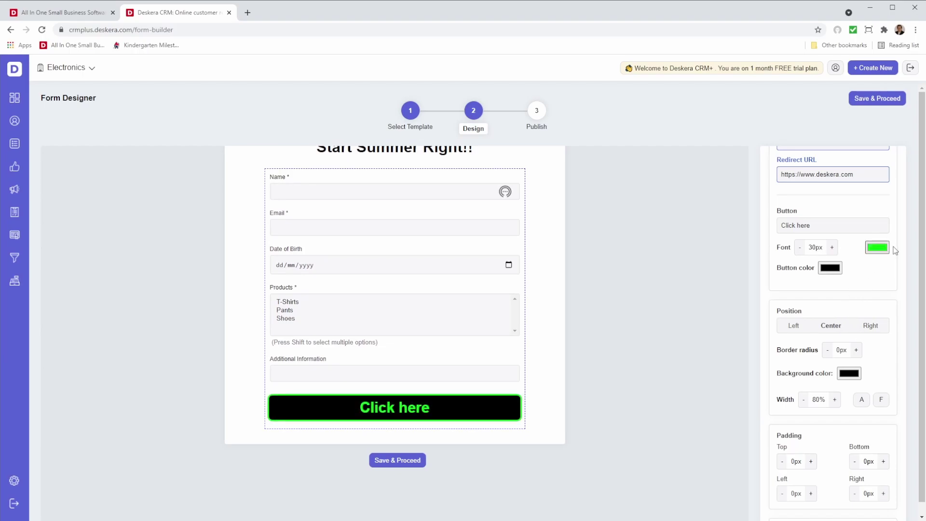
- Try several button background colours, settling back on black
click(827, 268)
click(858, 349)
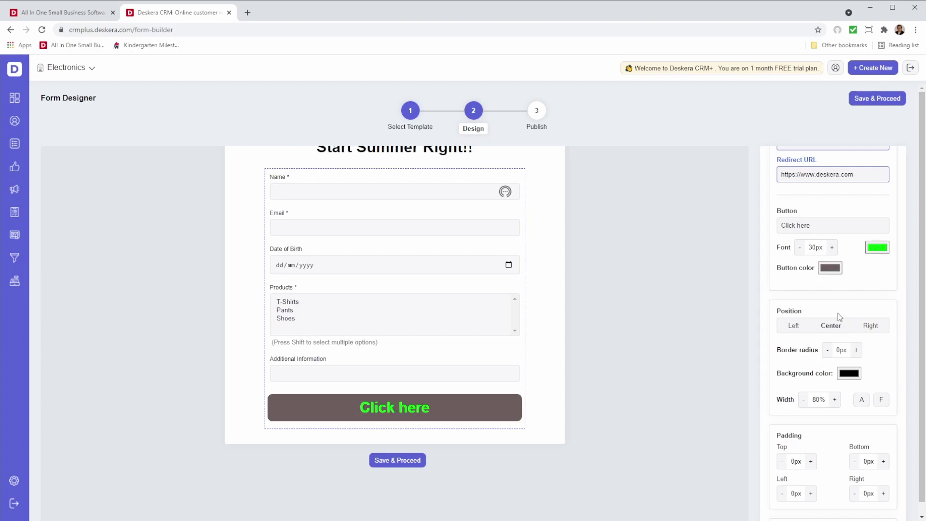
click(837, 314)
click(859, 352)
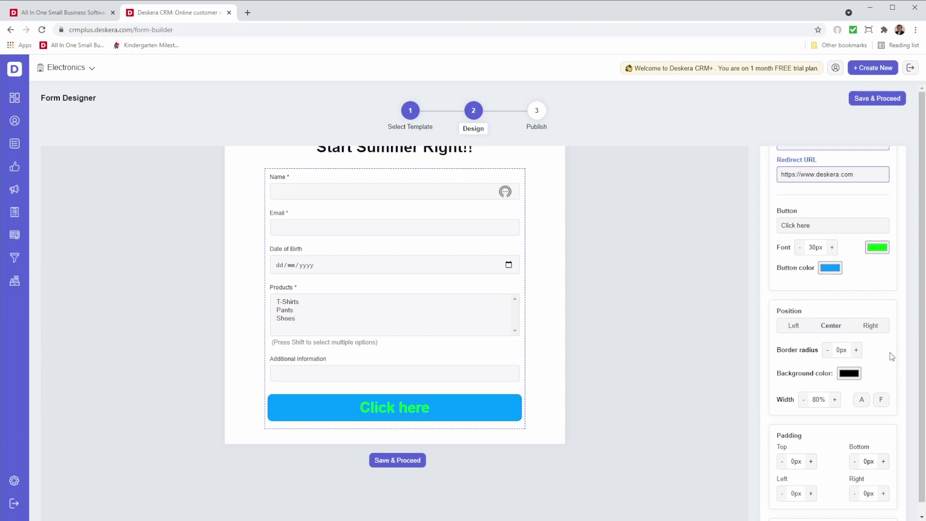
click(849, 314)
click(838, 314)
click(876, 355)
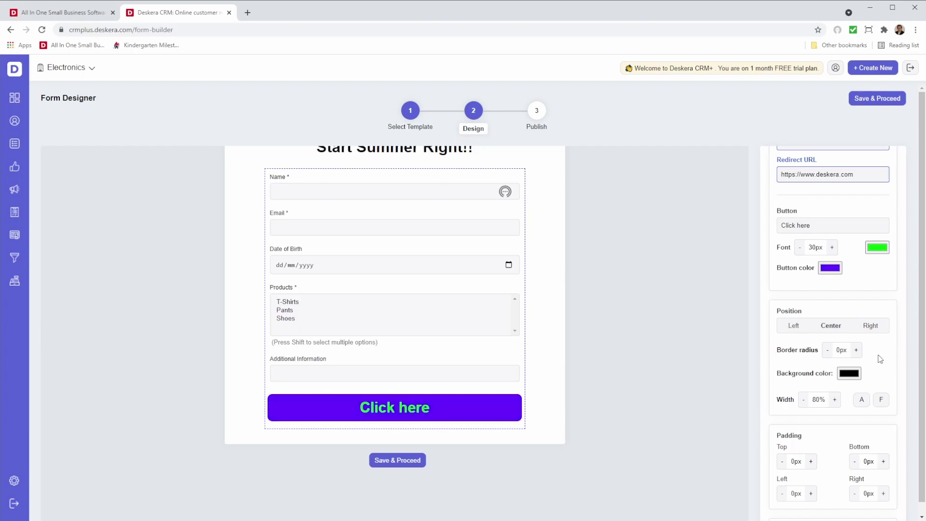
click(857, 356)
click(854, 307)
click(809, 345)
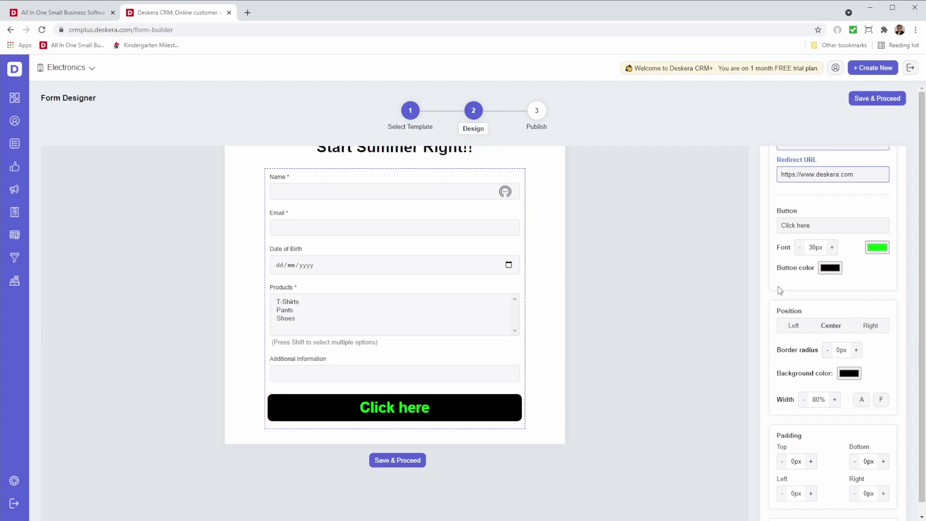
- Try left, centre and right form positions, ending on left
click(793, 327)
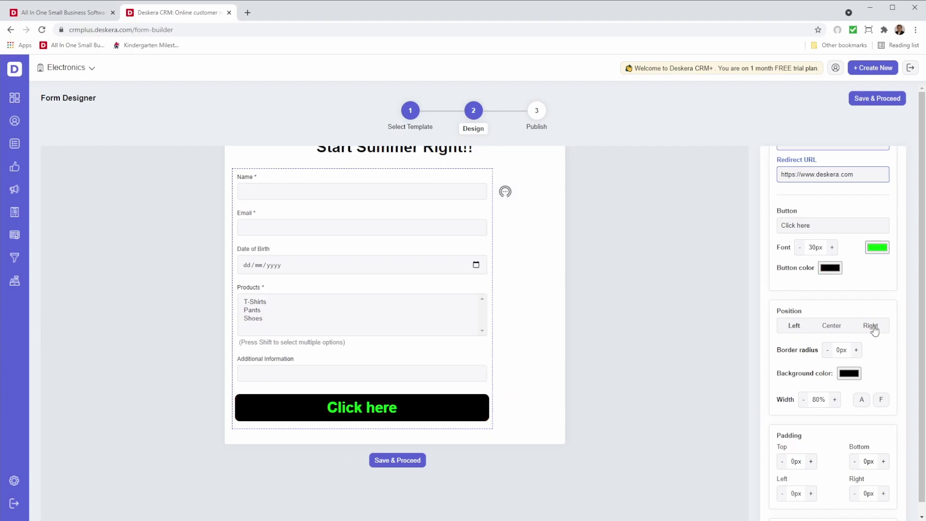
click(845, 327)
click(873, 327)
click(795, 326)
scroll(830, 355, down, 2)
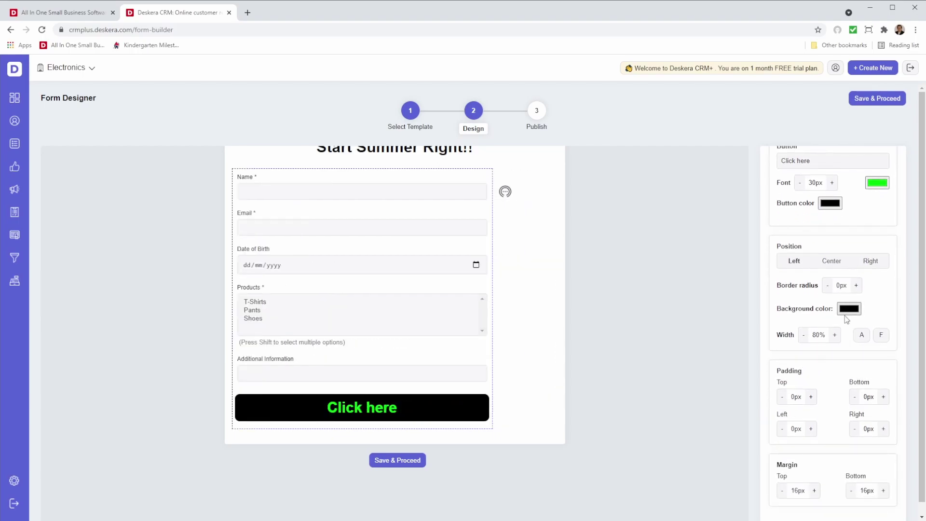
- Widen the form content to 94% and center it on the page
click(834, 336)
click(834, 336)
click(834, 336)
click(834, 336)
click(834, 336)
click(834, 336)
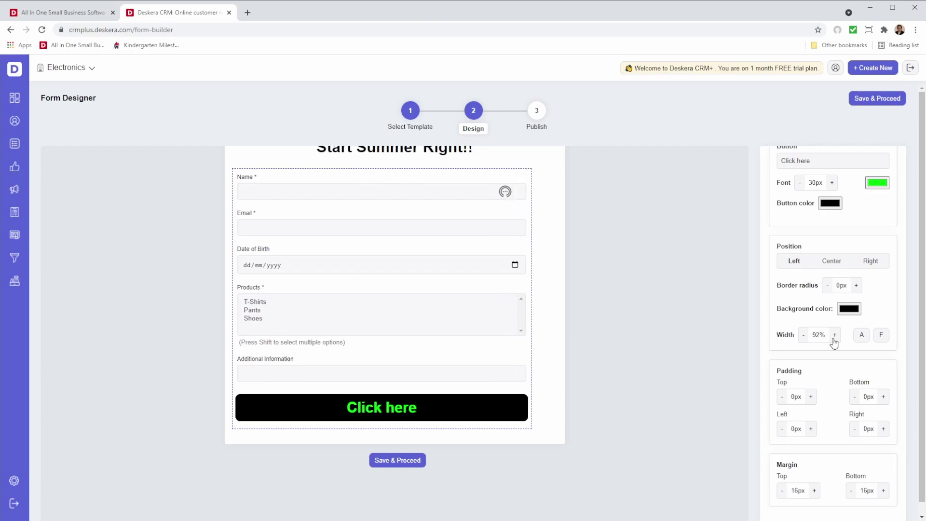
click(834, 336)
click(838, 265)
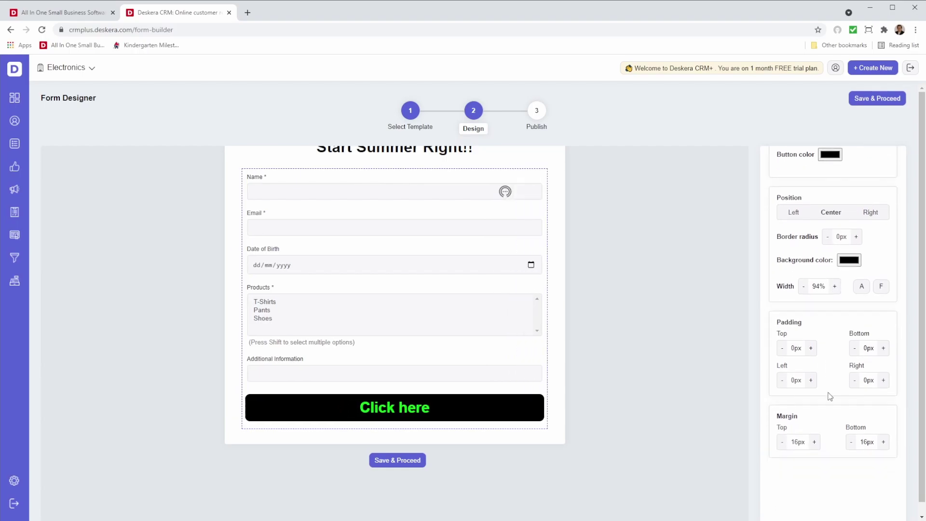
scroll(830, 396, down, 1)
scroll(817, 430, up, 9)
click(695, 366)
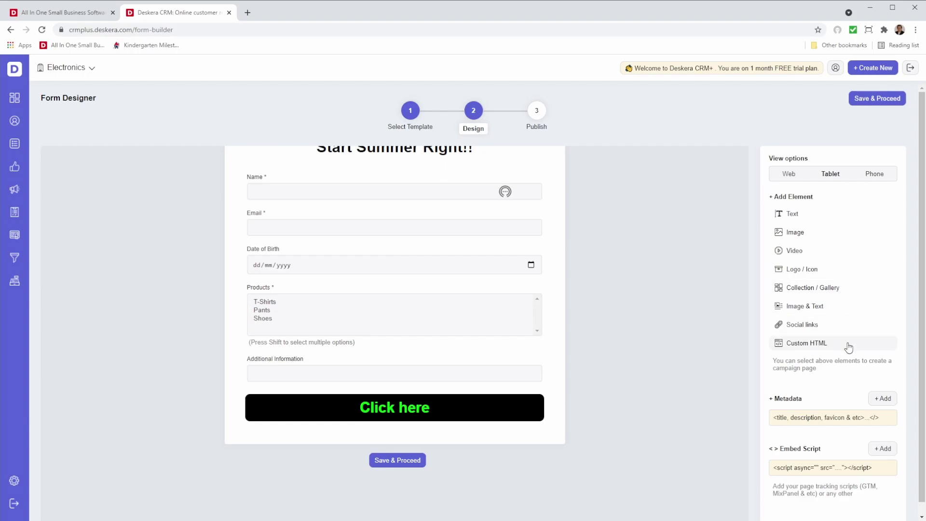
- Add page metadata titled 'Summer Sales Even' with description 'Summer Sales Event. 50% discount on everything!!'
scroll(848, 347, down, 1)
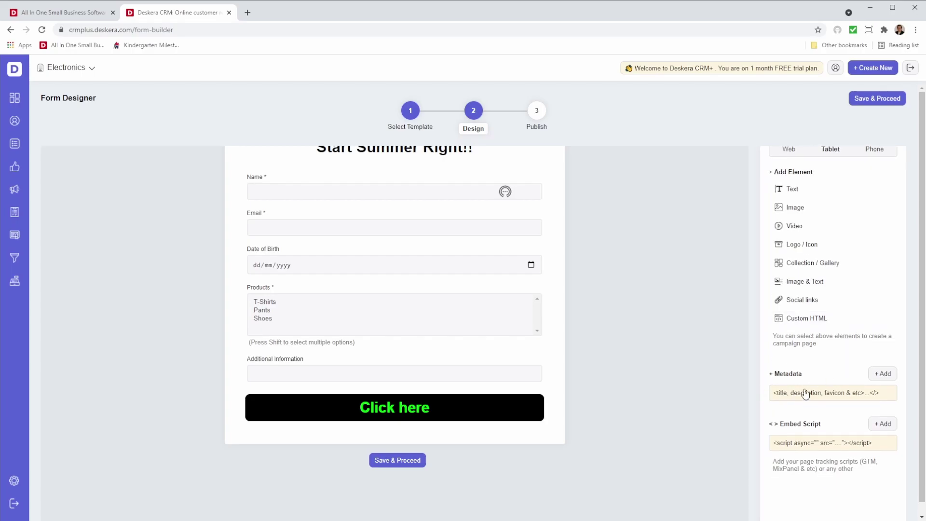
click(887, 375)
click(433, 229)
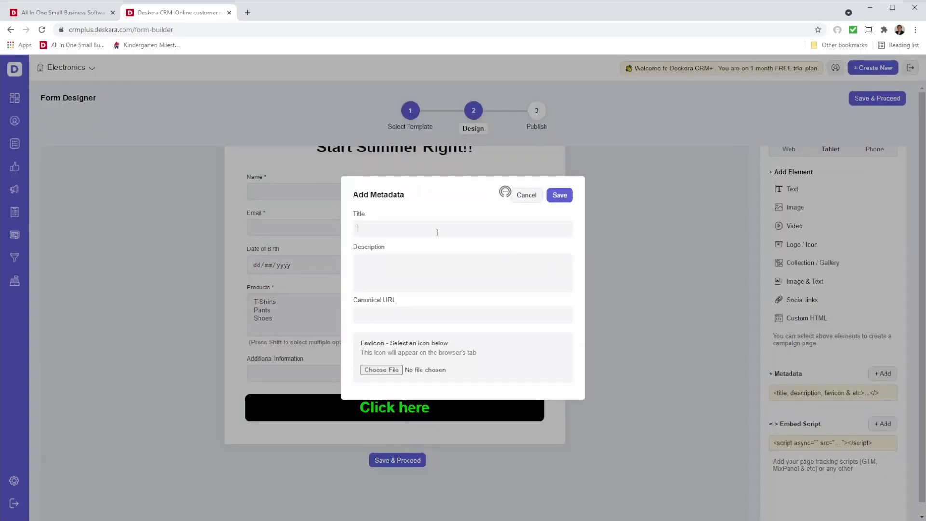
text(Summer Sales Event)
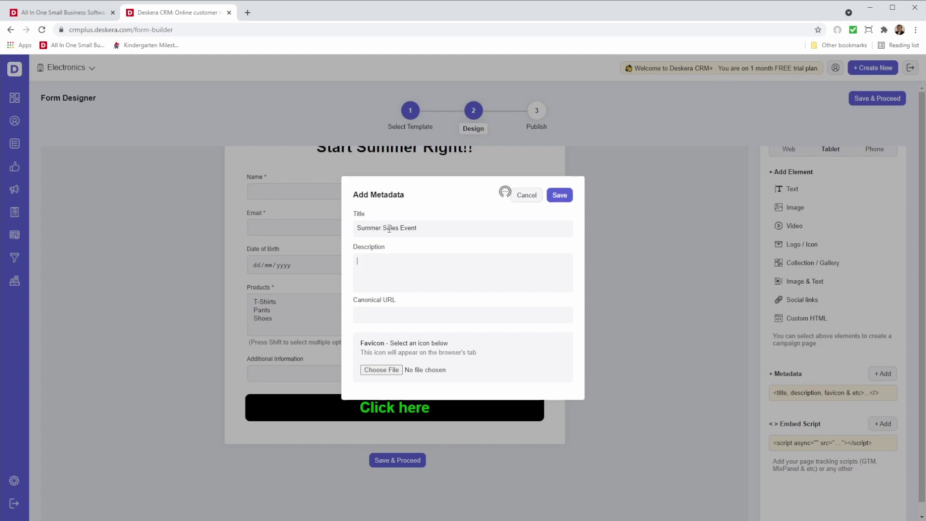
key(Tab)
text(Summer Sales Event. 5)
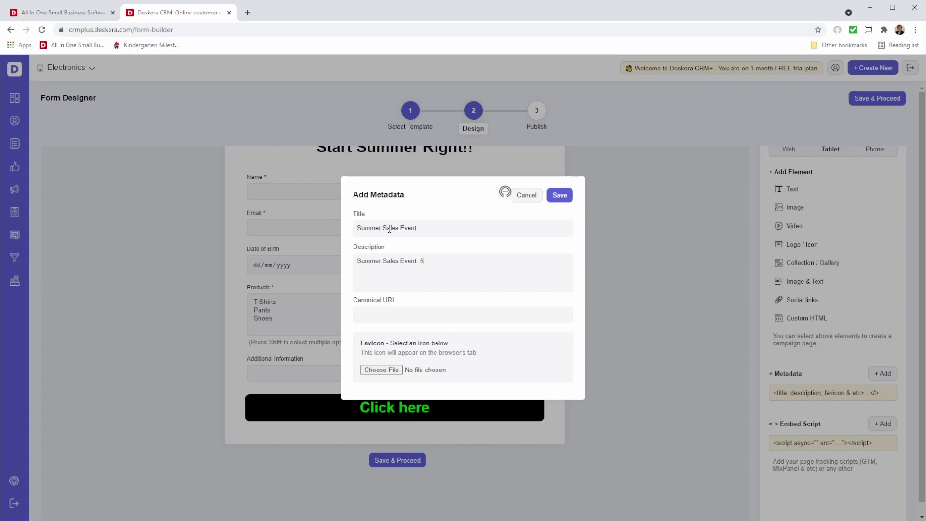
text(0% discount on everything!!)
- Upload favicon-32x32.png as the page favicon and save the metadata
click(382, 369)
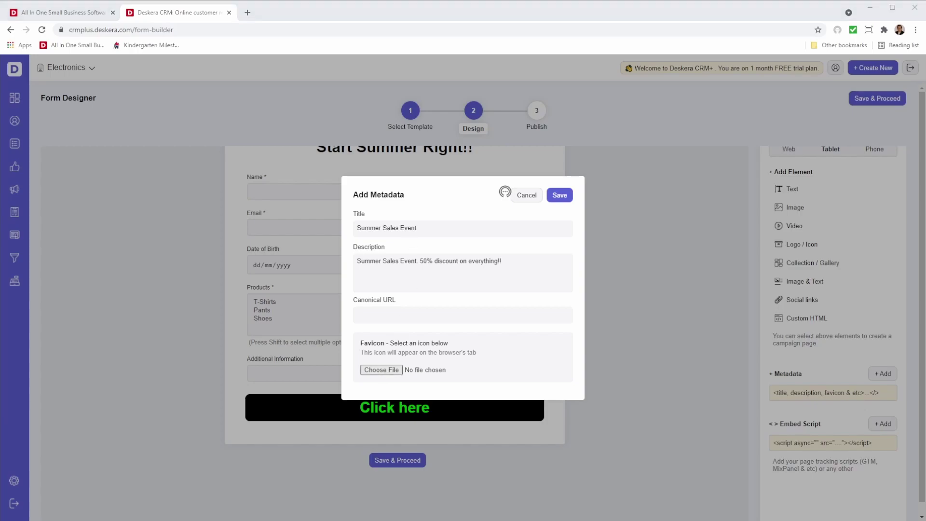
double_click(432, 249)
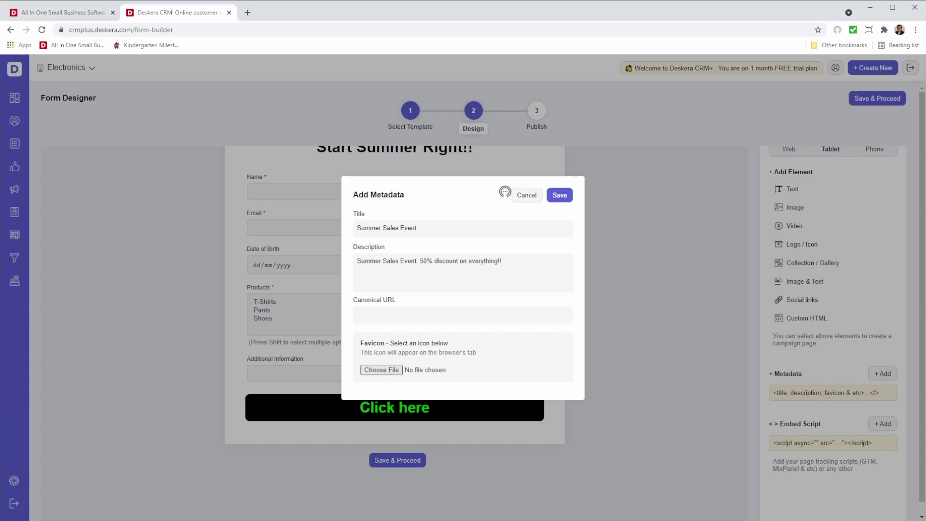
click(559, 195)
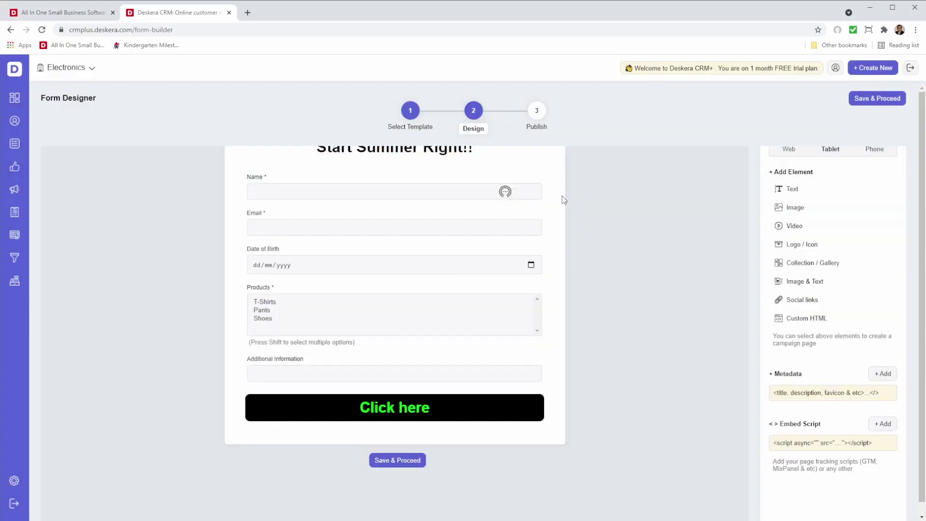
click(882, 424)
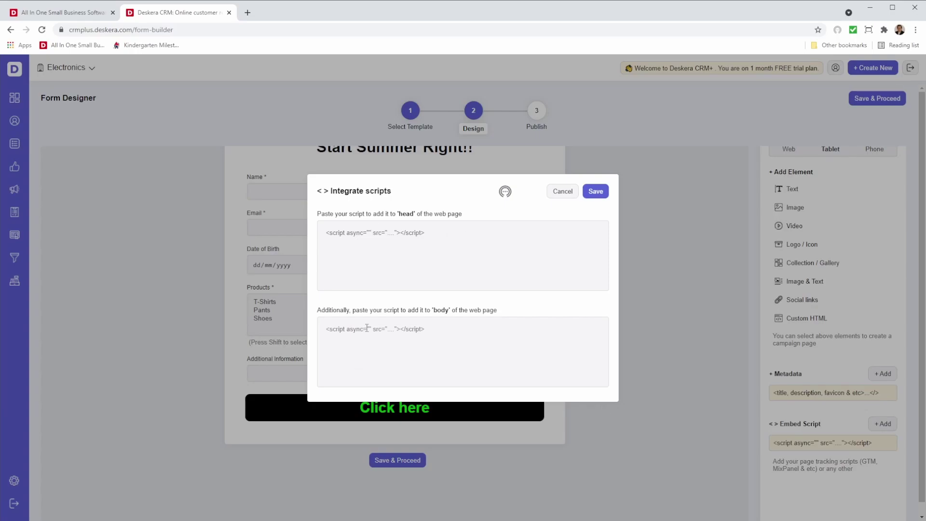
click(557, 195)
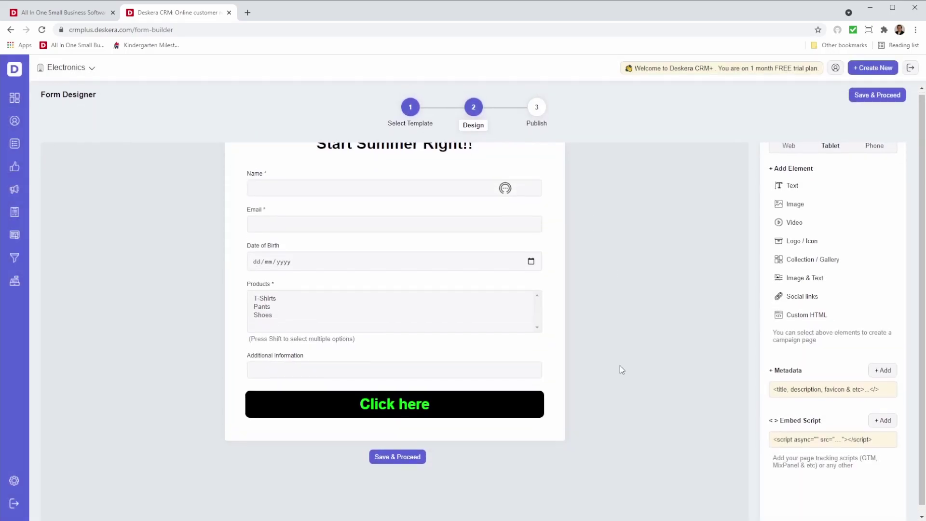
- Switch to the web layout preview and scroll through the form
scroll(620, 349, up, 5)
scroll(675, 225, up, 1)
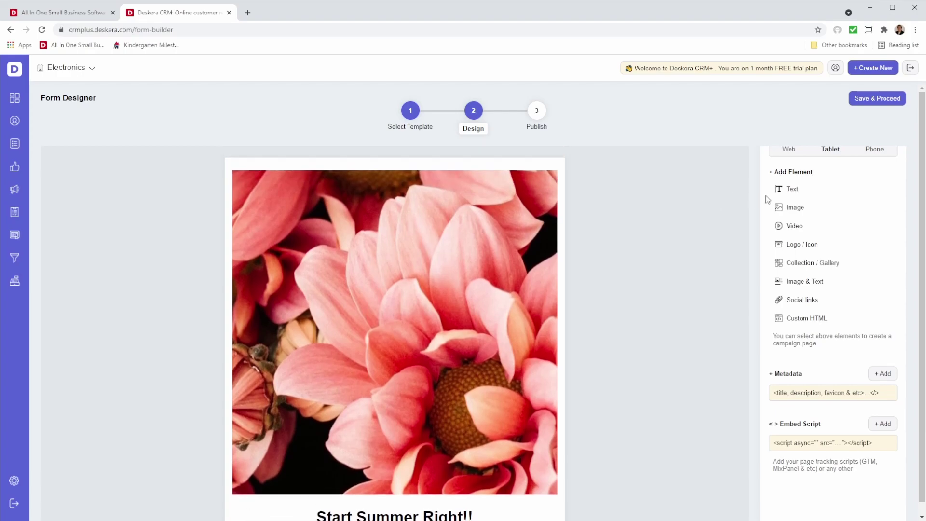
scroll(822, 176, up, 1)
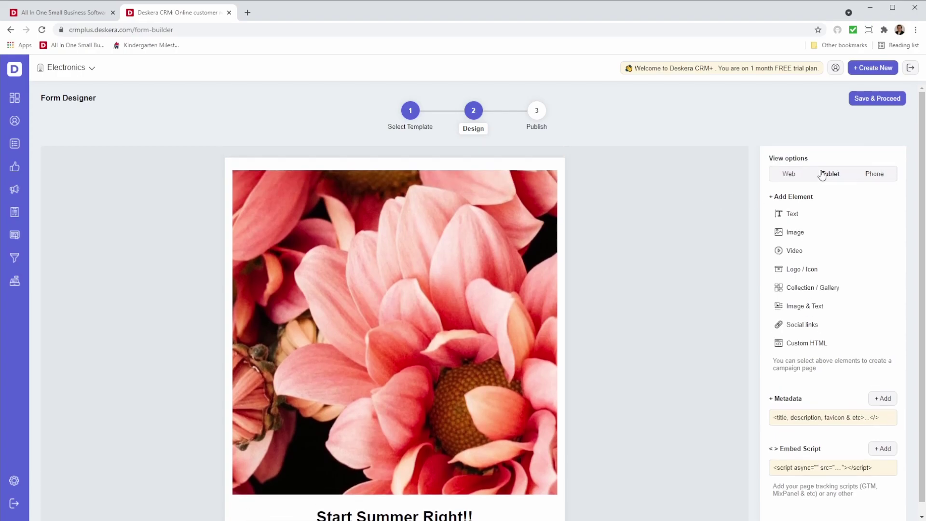
click(785, 181)
scroll(603, 270, down, 6)
scroll(602, 267, up, 6)
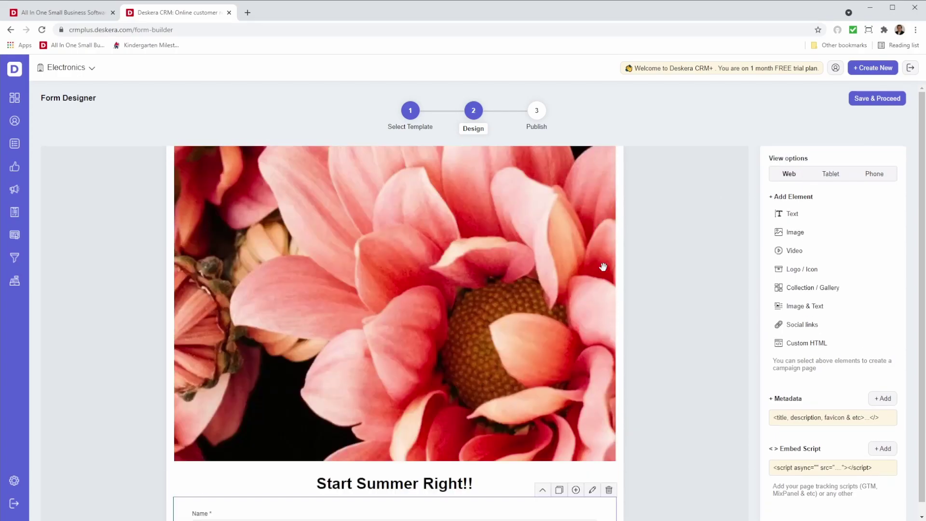
- Check the tablet and phone layouts, then return to the web layout
click(827, 181)
scroll(644, 238, down, 6)
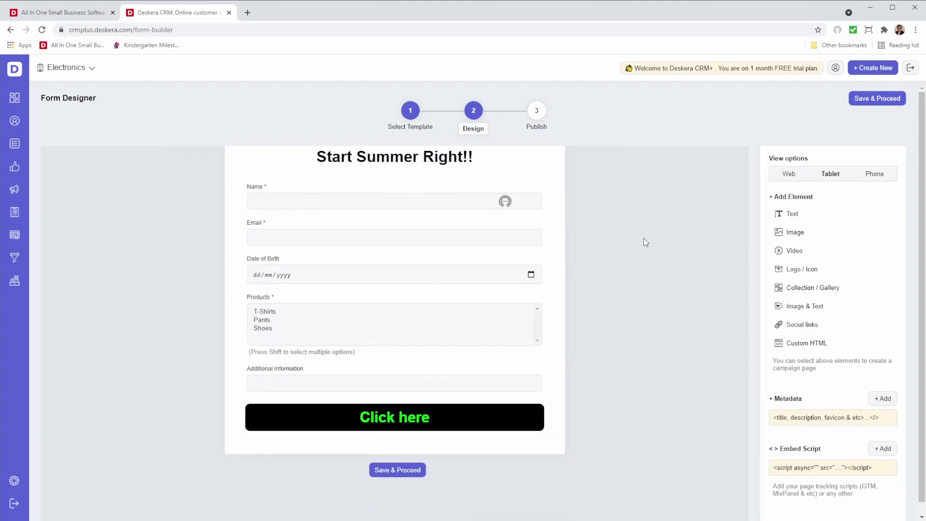
scroll(641, 238, up, 6)
click(878, 181)
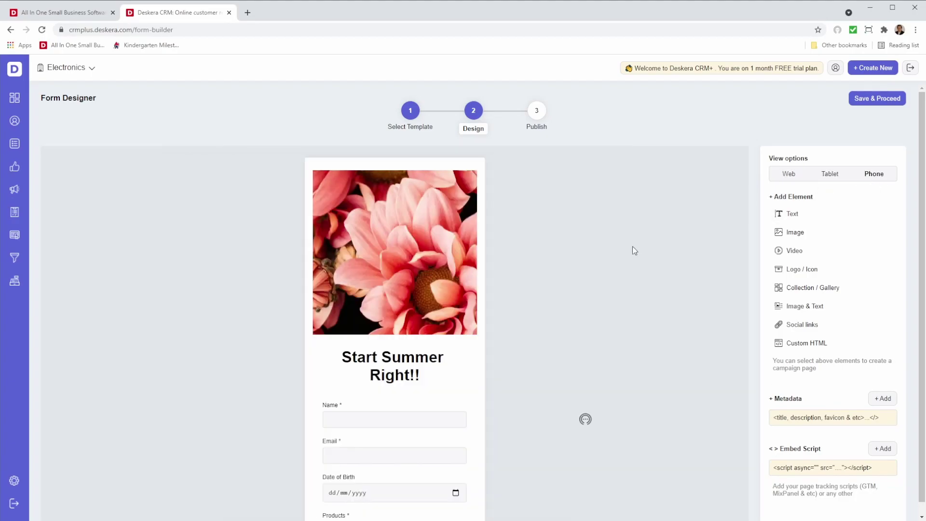
scroll(632, 246, down, 6)
scroll(632, 245, up, 6)
click(788, 174)
- Save the form design and publish it on the Default domain (cdn), skipping the custom-domain option
click(858, 97)
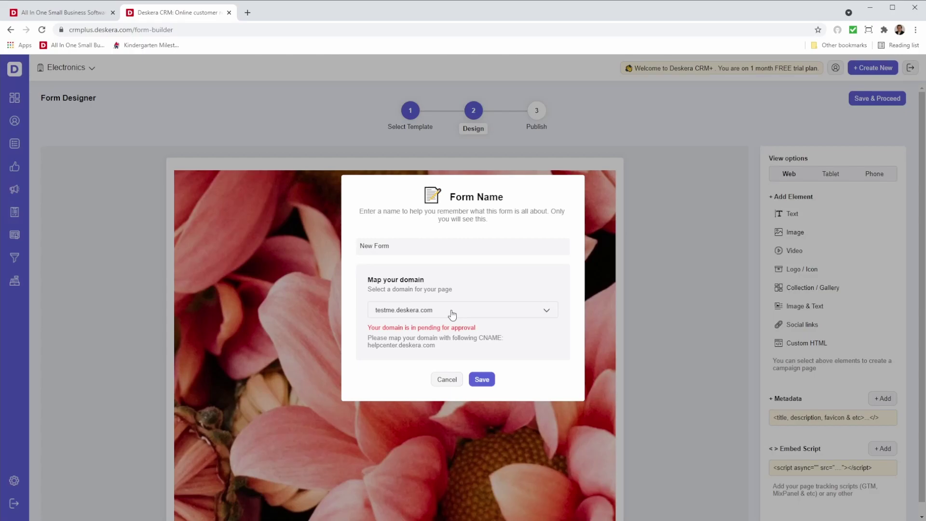
click(452, 315)
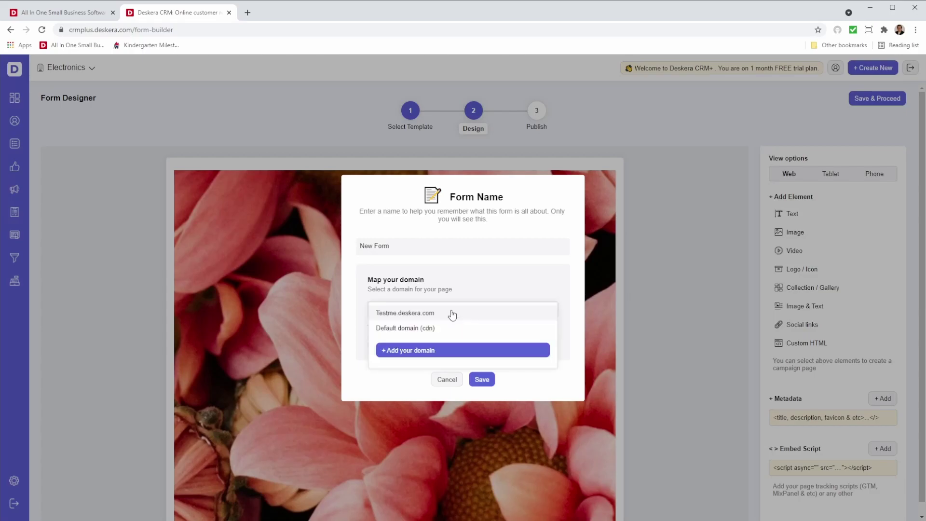
click(458, 351)
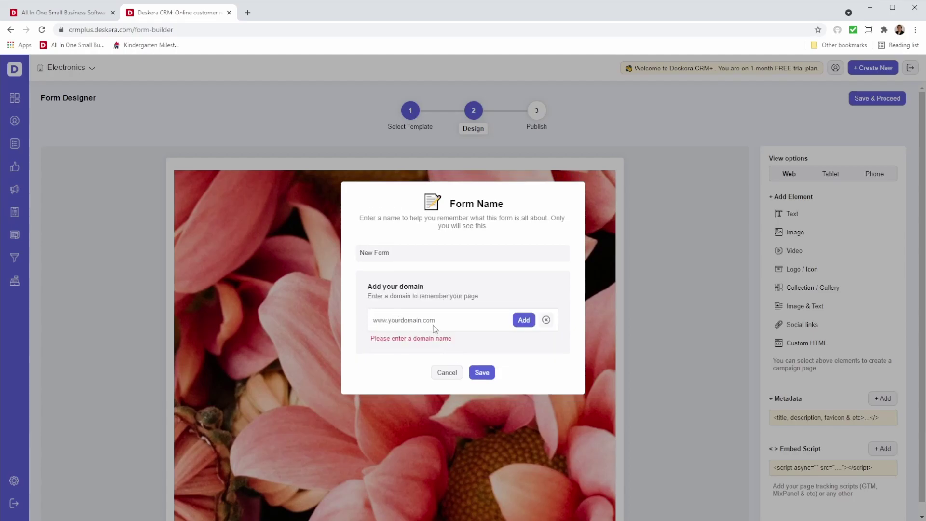
click(447, 373)
click(882, 97)
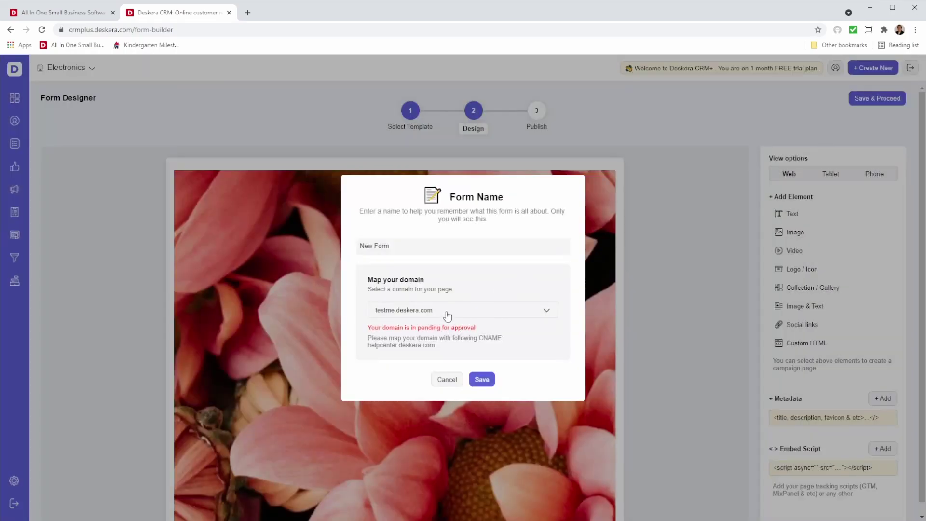
click(443, 312)
click(441, 331)
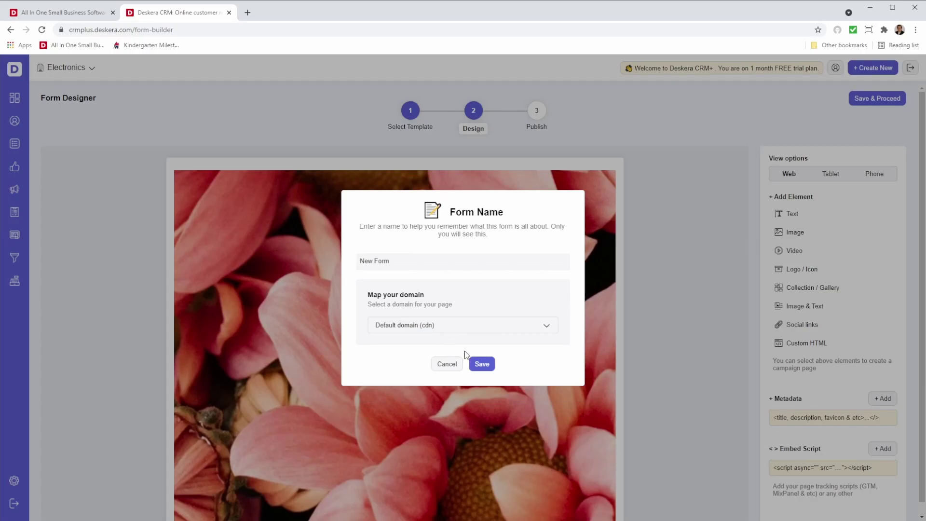
click(479, 364)
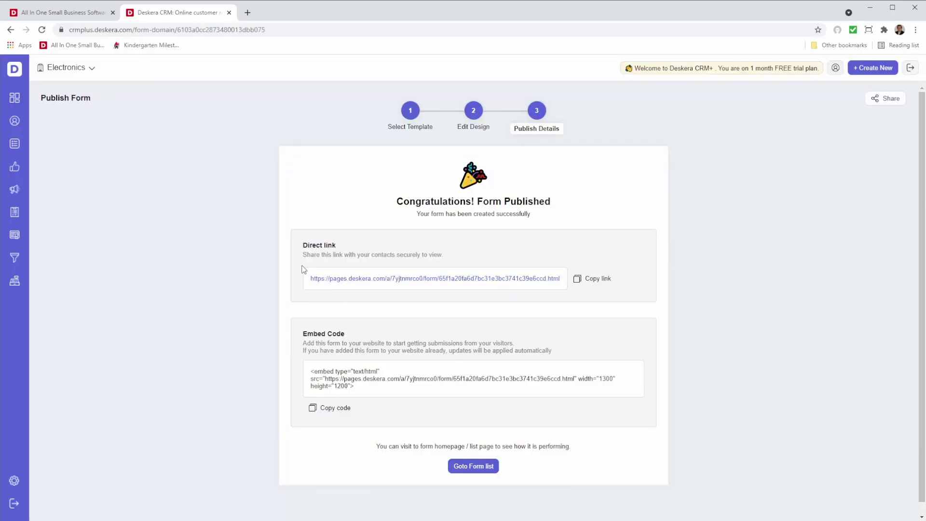
- Open the copied direct link in a new tab, scroll the live form, then return to the CRM tab
click(578, 280)
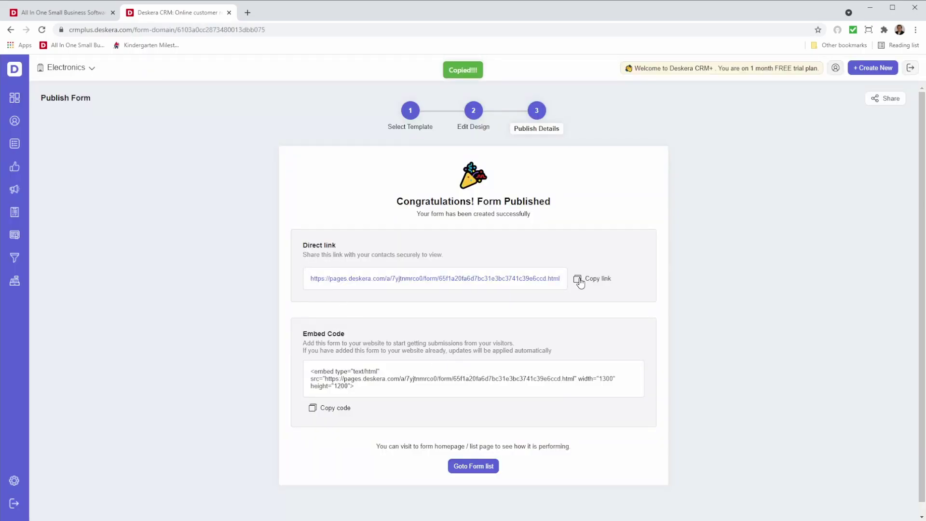
click(248, 12)
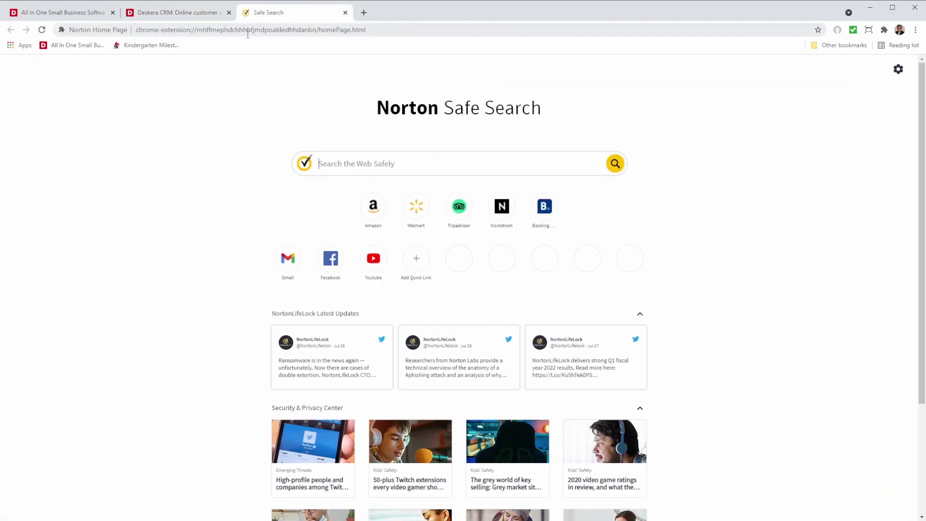
click(247, 31)
key(ctrl+v)
key(Return)
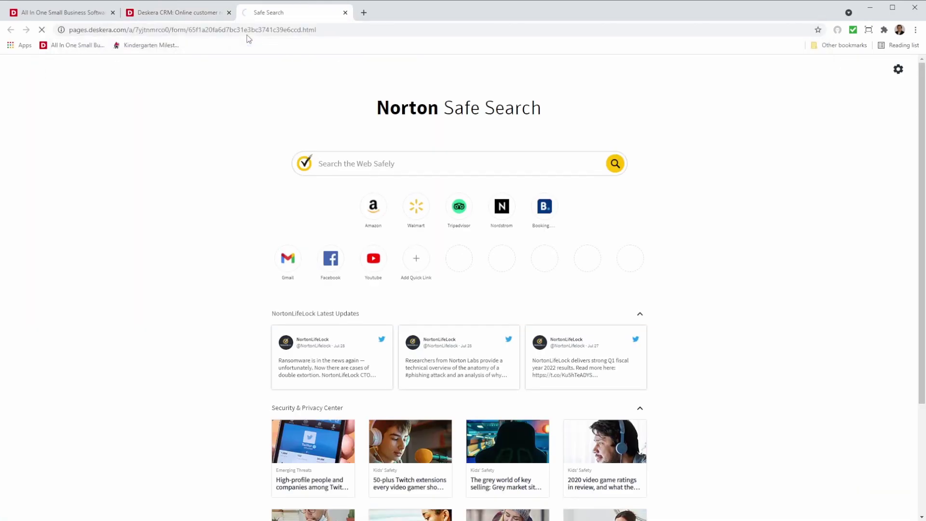
scroll(429, 198, down, 2)
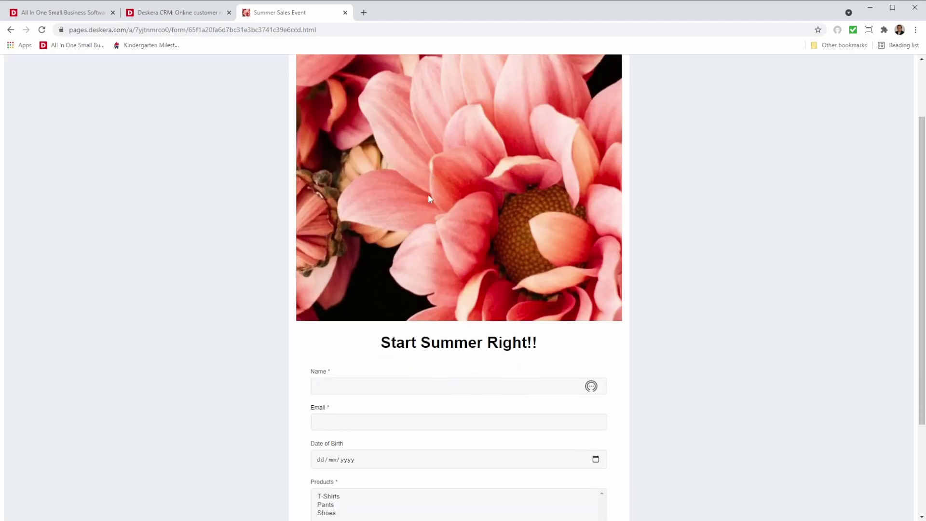
scroll(429, 195, down, 3)
scroll(428, 195, up, 5)
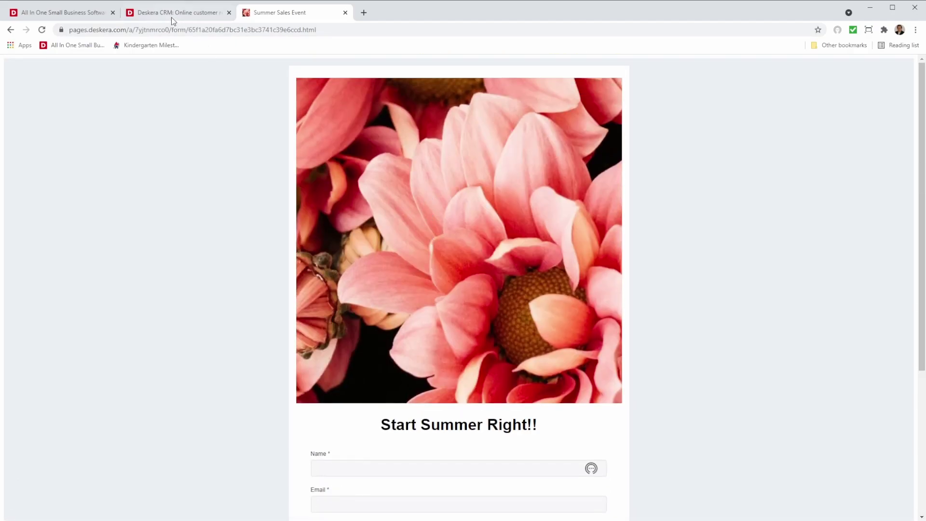
click(172, 14)
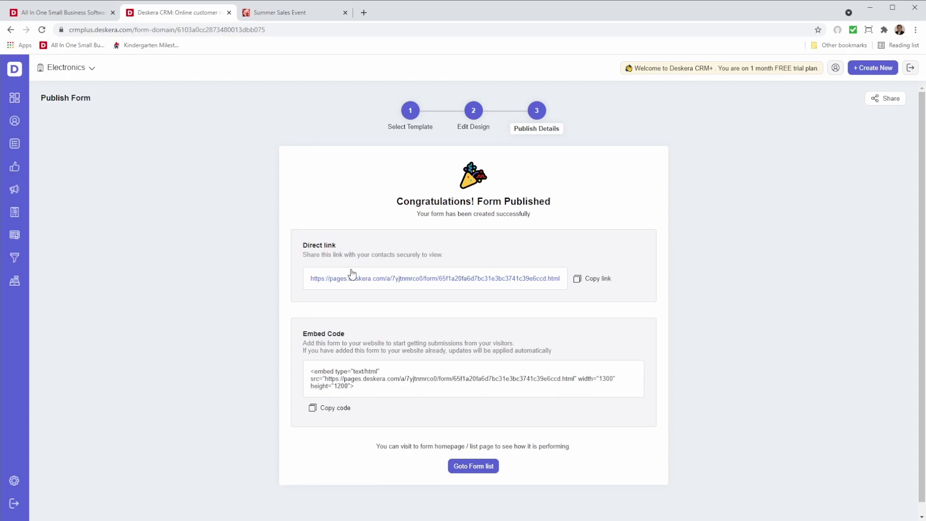
- Scroll down the Publish Form page to reach the Goto Form list link
scroll(482, 319, down, 1)
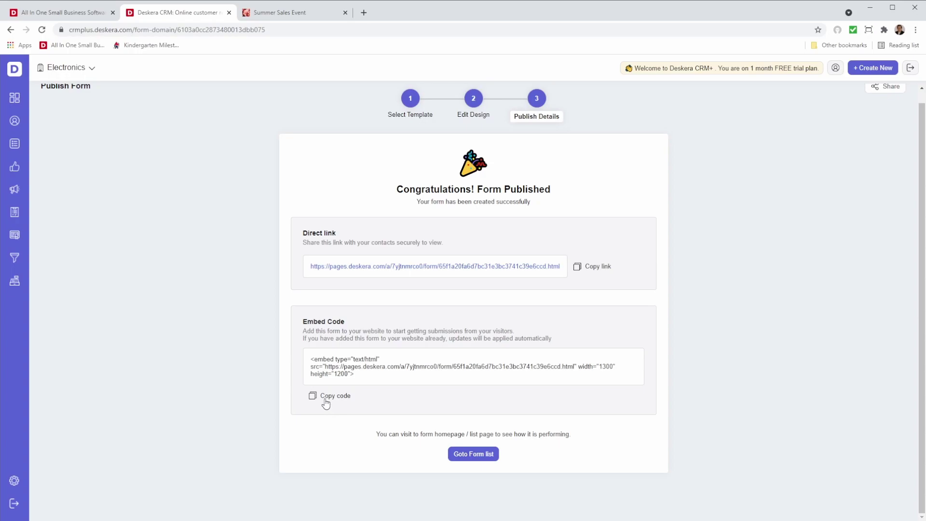
- In the forms list, rename the first form from New Form to Summer Sales
click(462, 457)
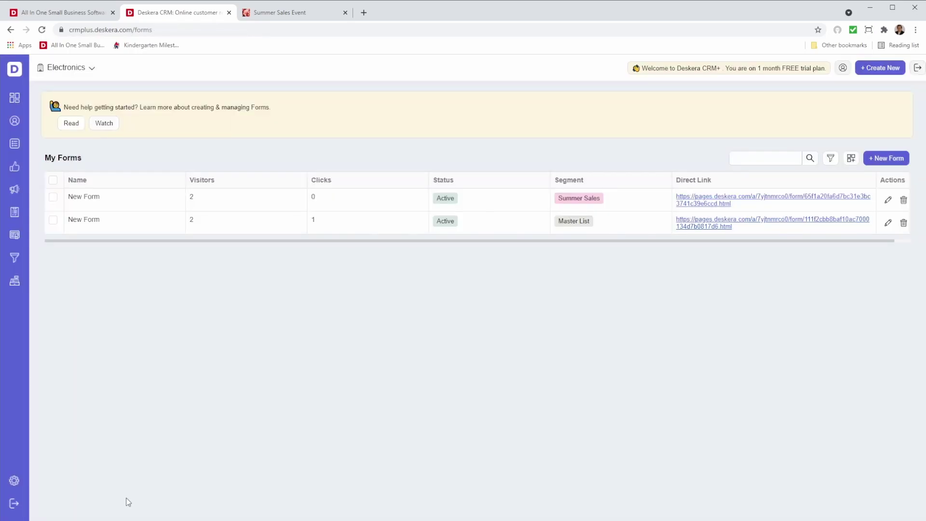
click(108, 199)
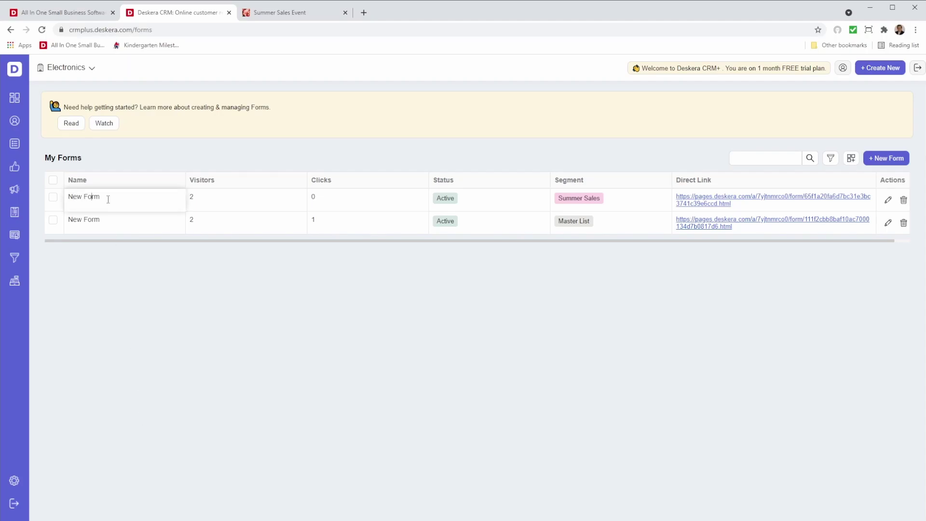
key(Delete)
key(Delete)
key(BackSpace)
key(BackSpace)
key(BackSpace)
key(BackSpace)
key(BackSpace)
key(BackSpace)
text(Summer Sa)
- Republish the renamed form and go back to the forms list
click(888, 199)
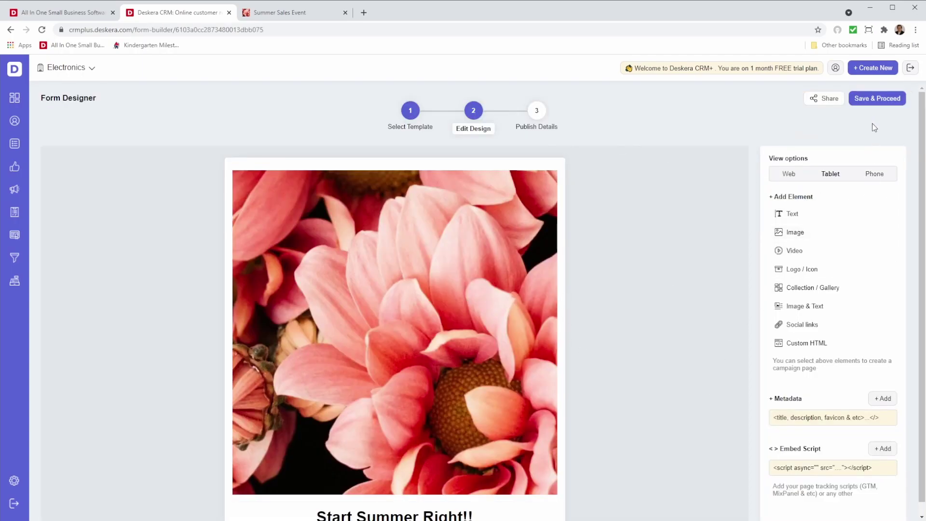
click(874, 98)
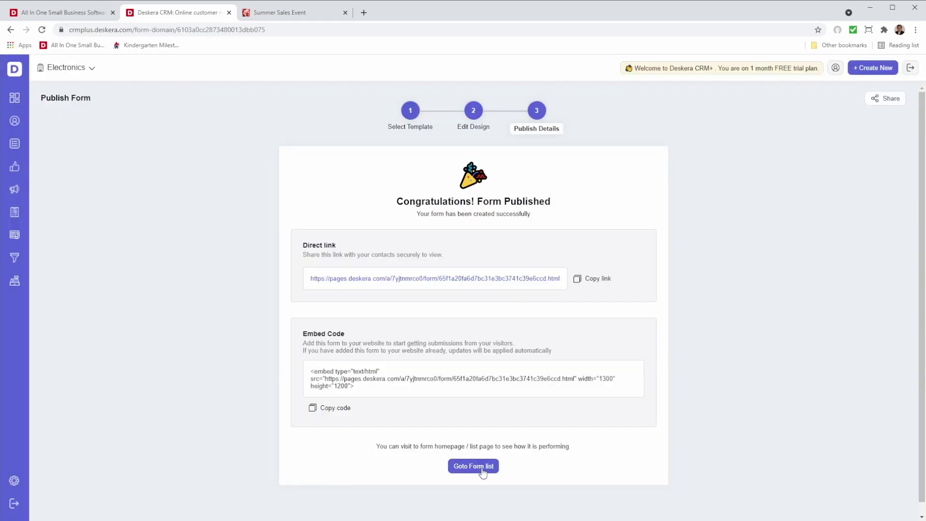
click(482, 466)
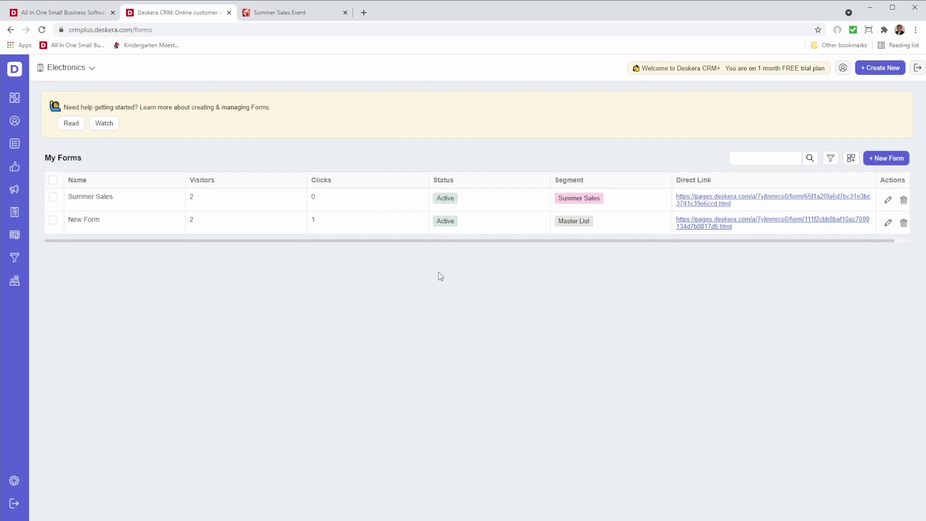
- On the live form, autofill the contact's name and e-mail and enter birth date 09/10/1990
click(14, 121)
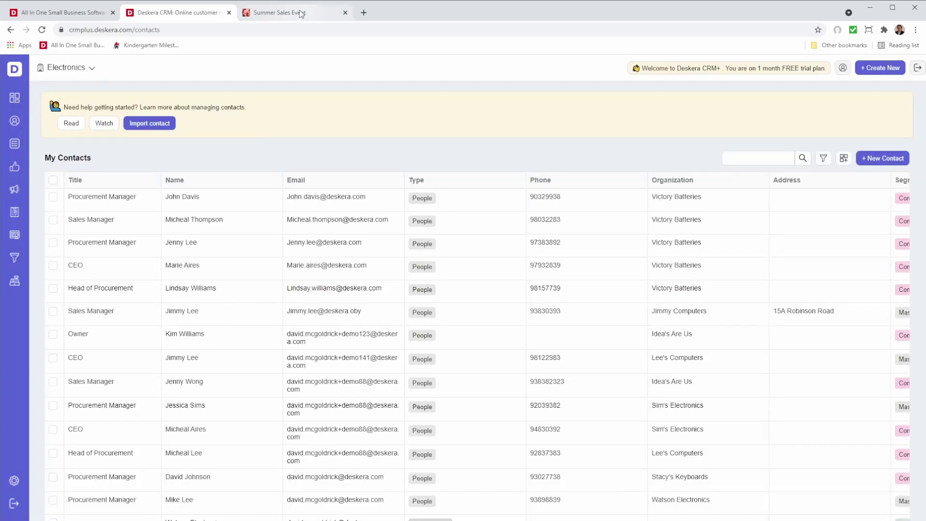
click(299, 13)
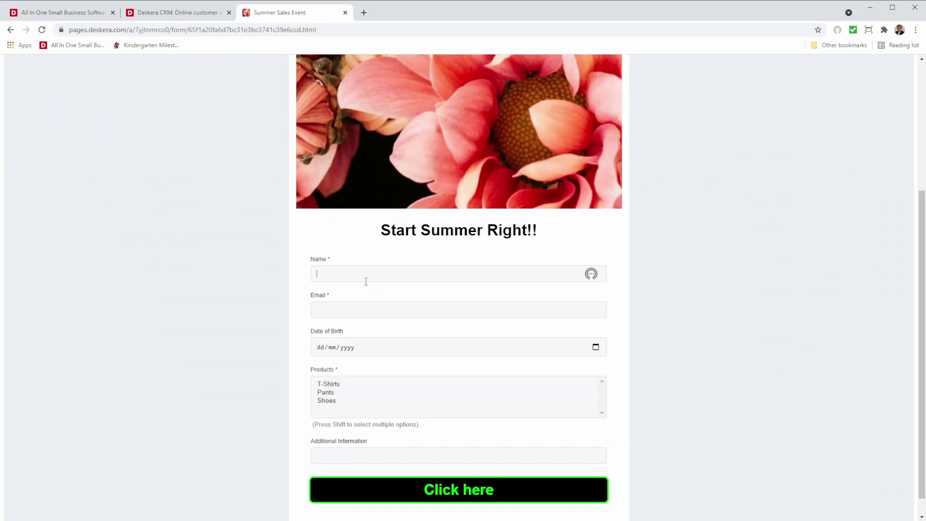
click(359, 303)
click(356, 311)
click(362, 327)
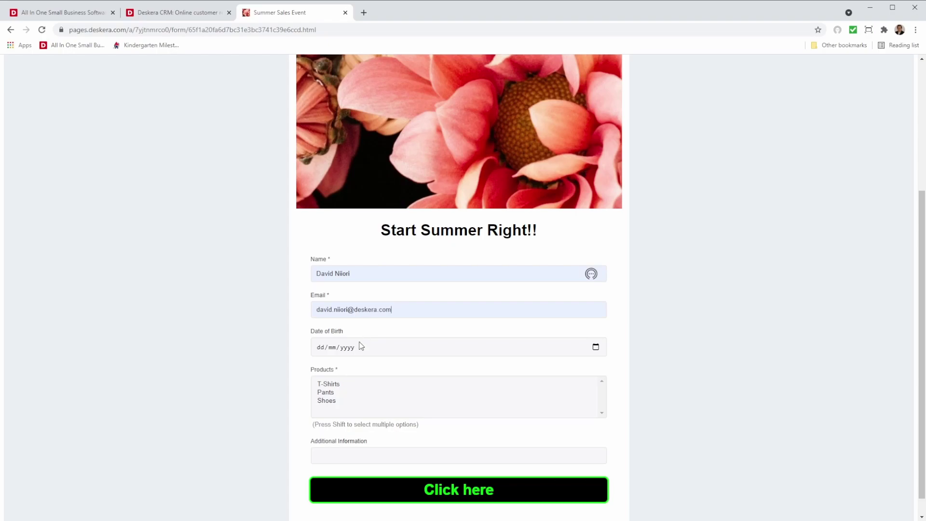
click(361, 347)
key(ctrl+v)
- Select T-Shirts as the product and start filling Additional Information
scroll(395, 291, down, 1)
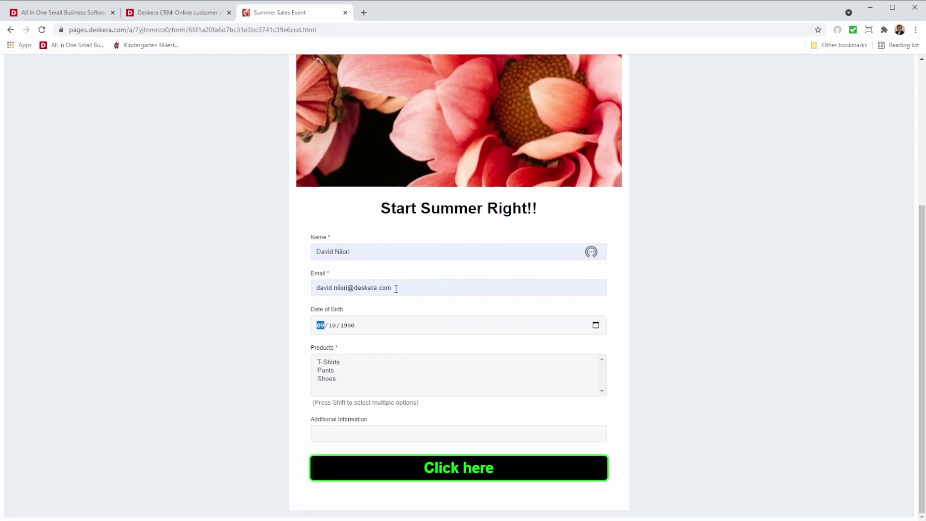
click(328, 364)
click(327, 380)
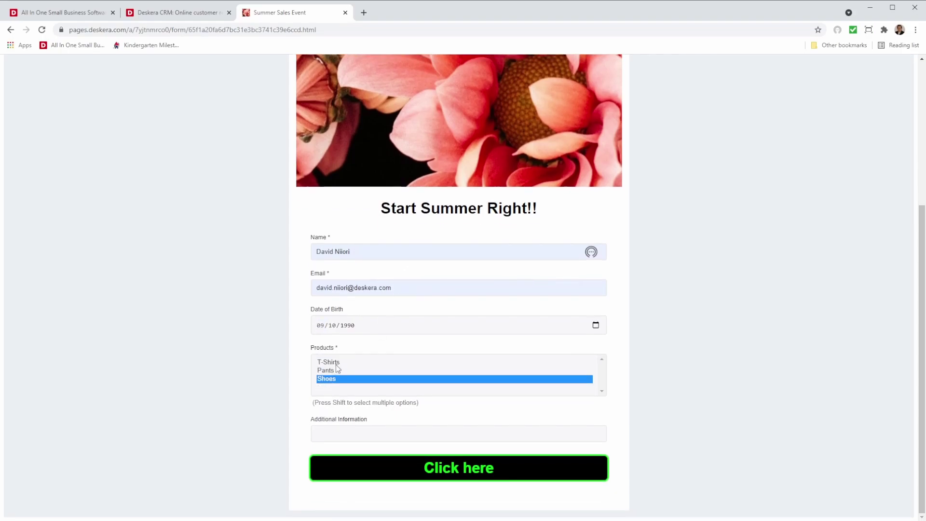
click(336, 364)
click(344, 433)
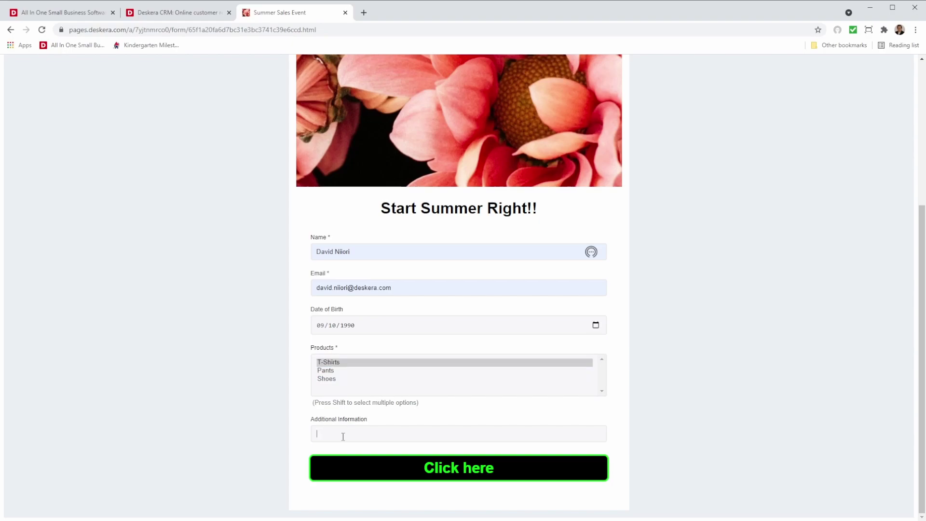
- Submit the test entry, dismiss the thank-you alert, and return to the CRM contacts tab
click(469, 471)
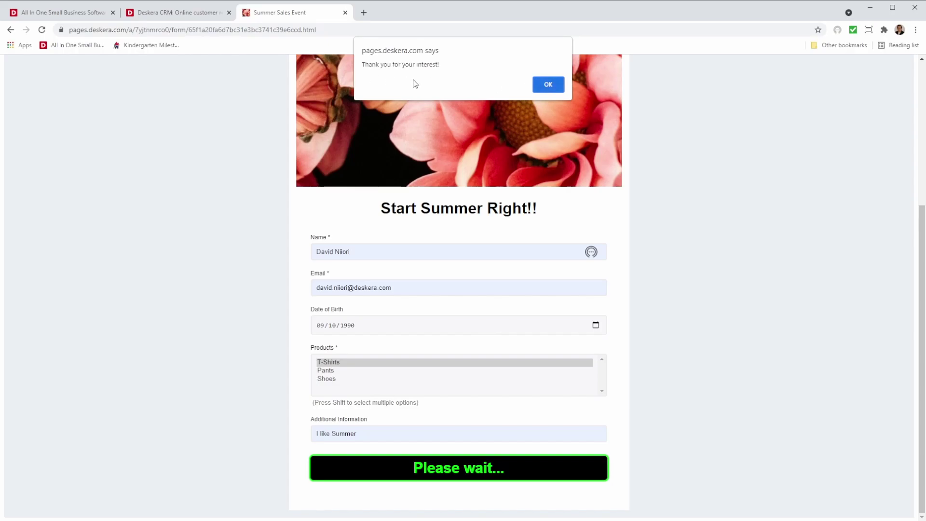
click(547, 83)
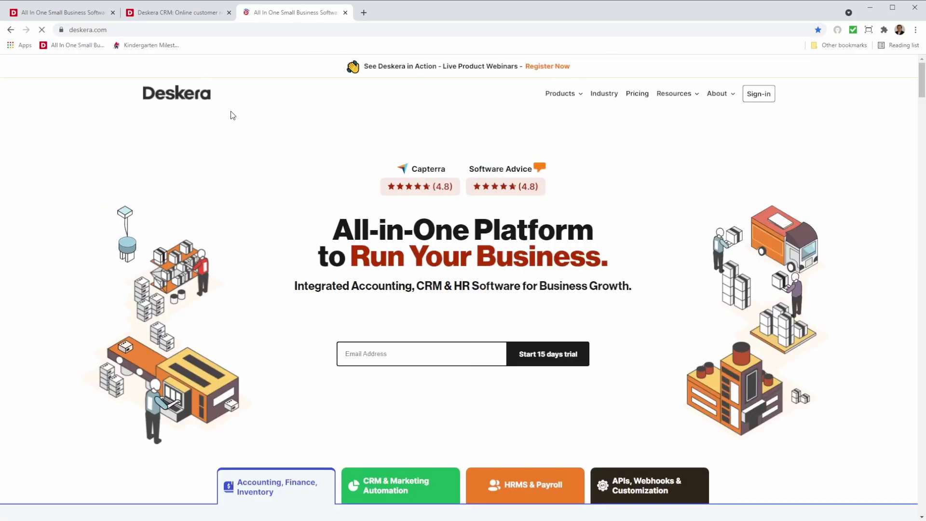
click(10, 30)
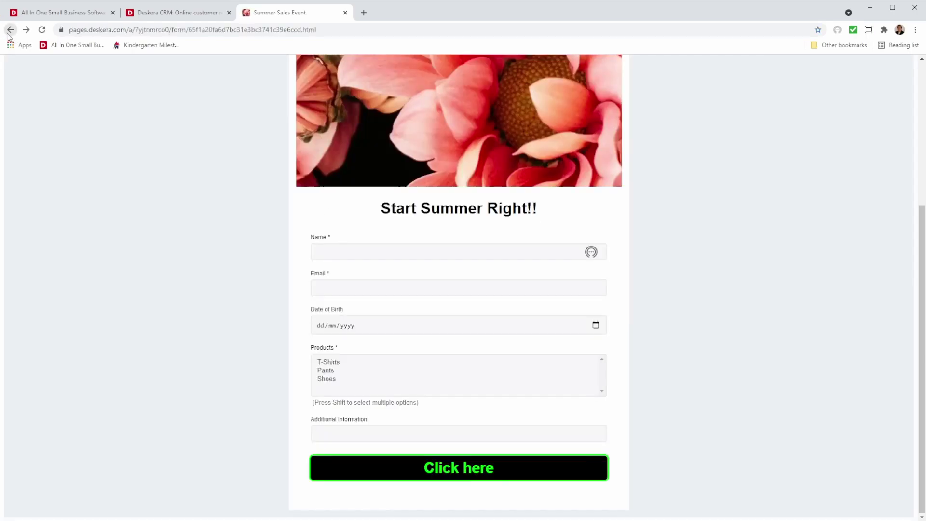
click(172, 13)
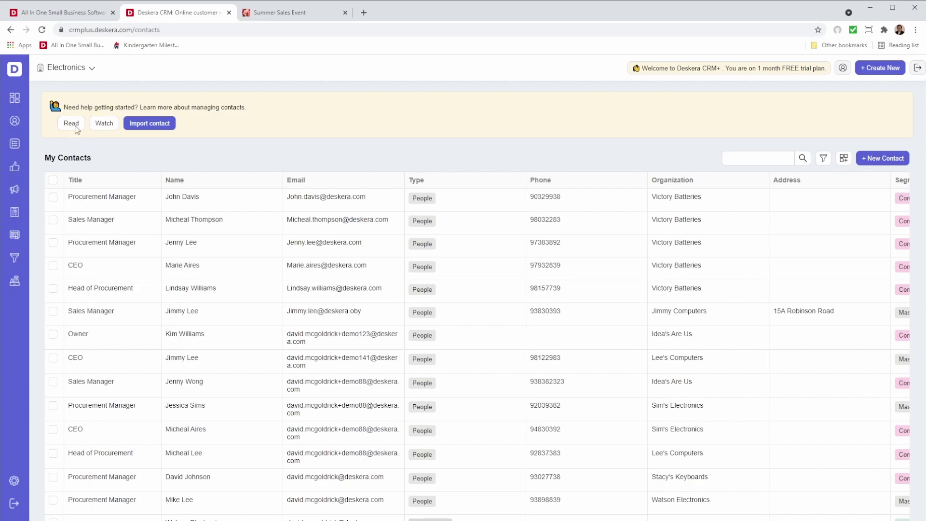
- Reload the contacts list via the Dashboard so the new test contact appears on top
click(17, 102)
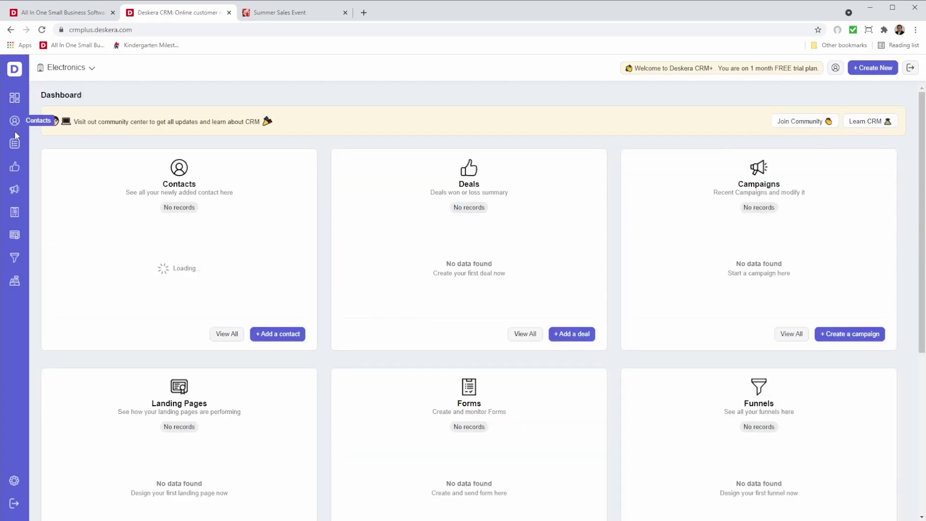
click(15, 121)
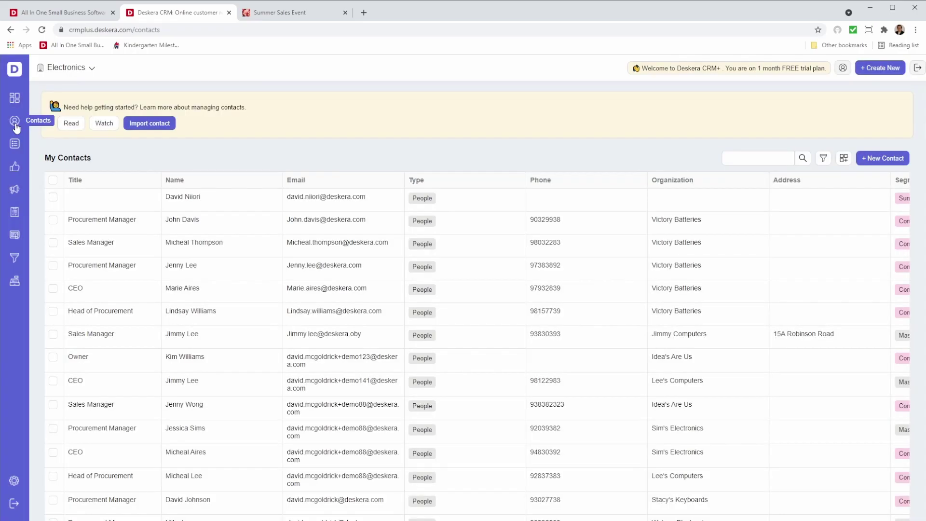